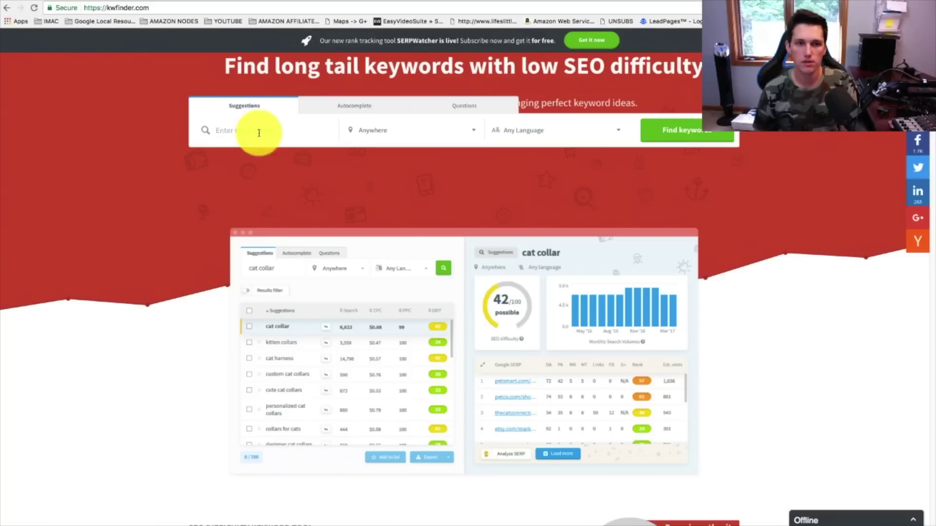
Step: Set the keyword search location to United States and the language to English
{"action": "left_click", "coordinate": [398, 134]}
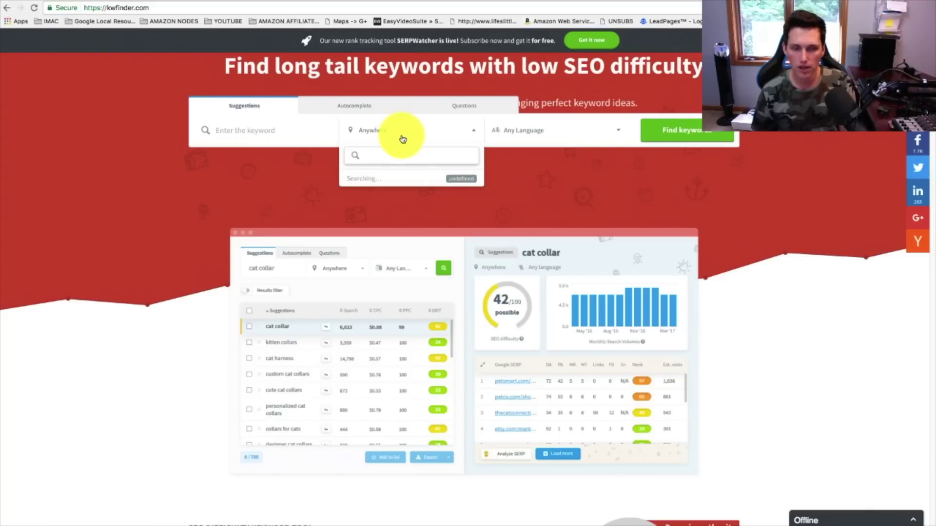
{"action": "type", "text": "unie"}
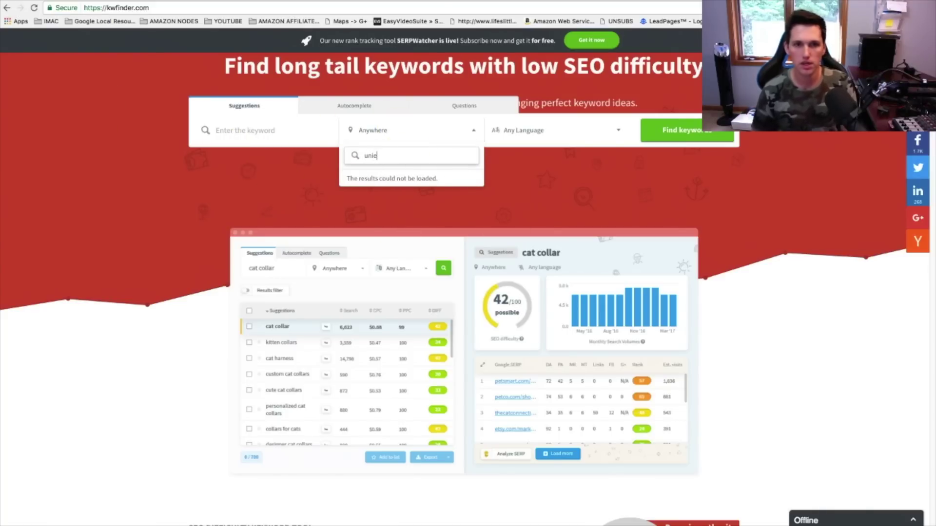
{"action": "type", "text": "ni"}
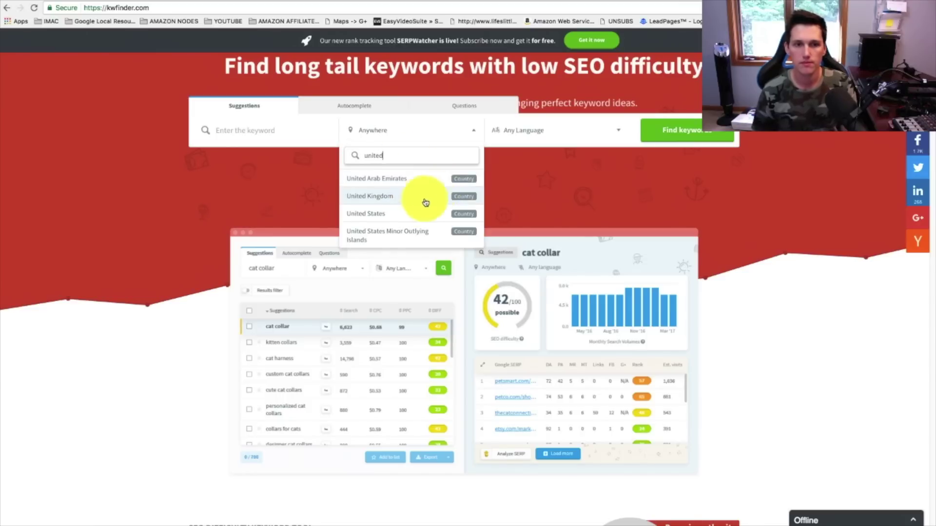
{"action": "left_click", "coordinate": [426, 210]}
{"action": "left_click", "coordinate": [535, 134]}
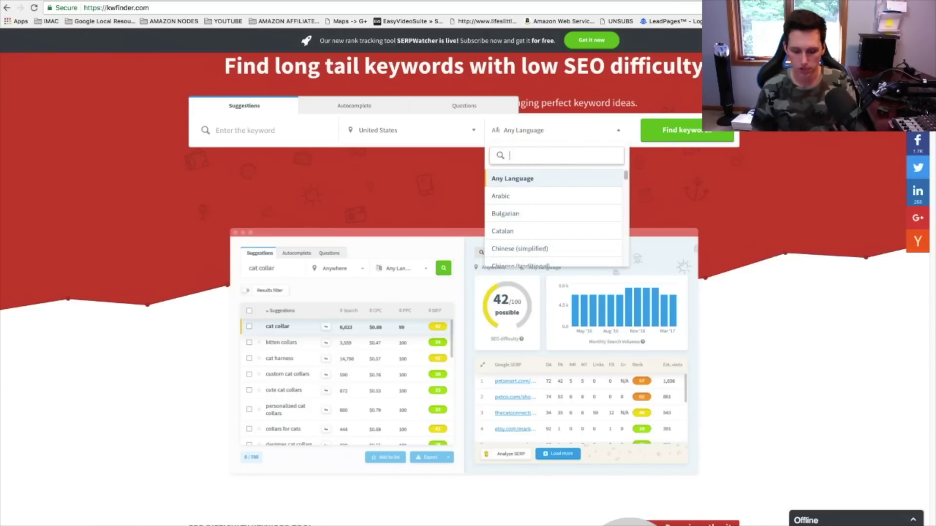
{"action": "type", "text": "english"}
{"action": "left_click", "coordinate": [528, 177]}
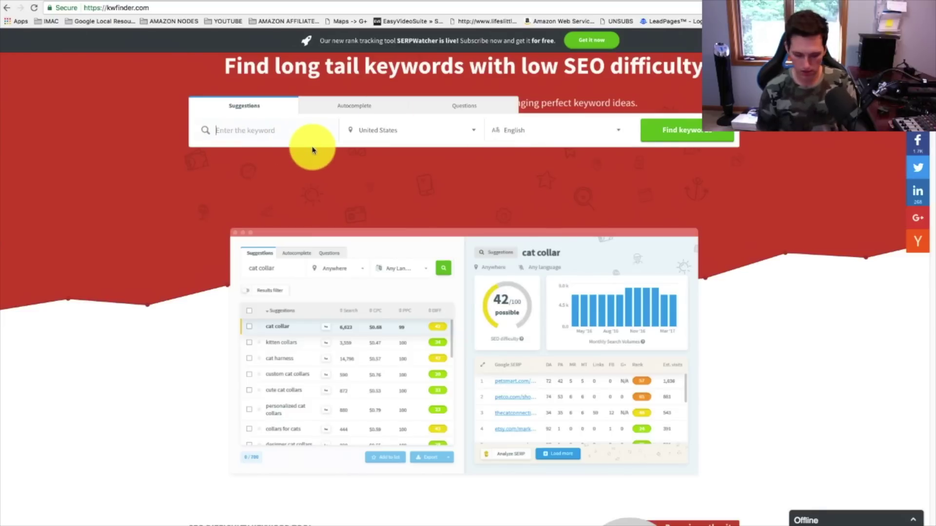
Step: Find keyword suggestions for "best climbing shoes" and enlarge the results page for readability
{"action": "type", "text": "best climbing shoes"}
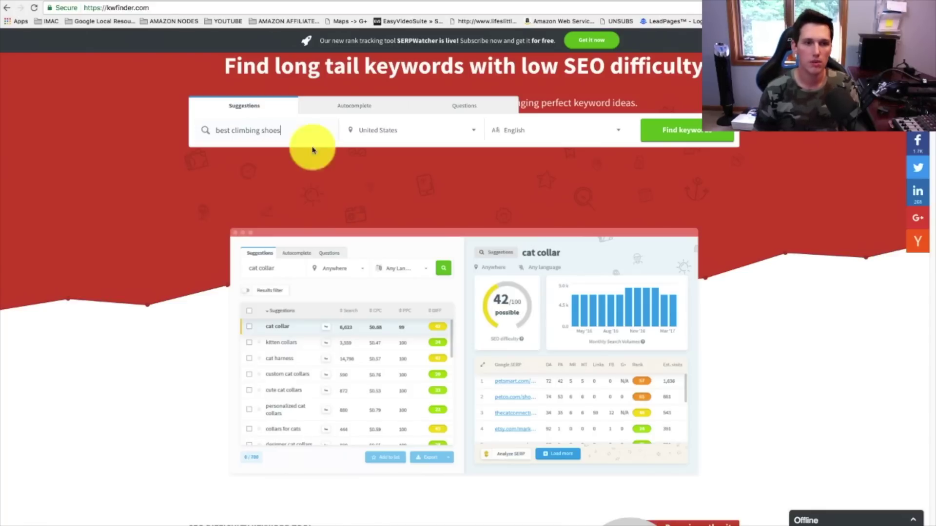
{"action": "left_click", "coordinate": [681, 133]}
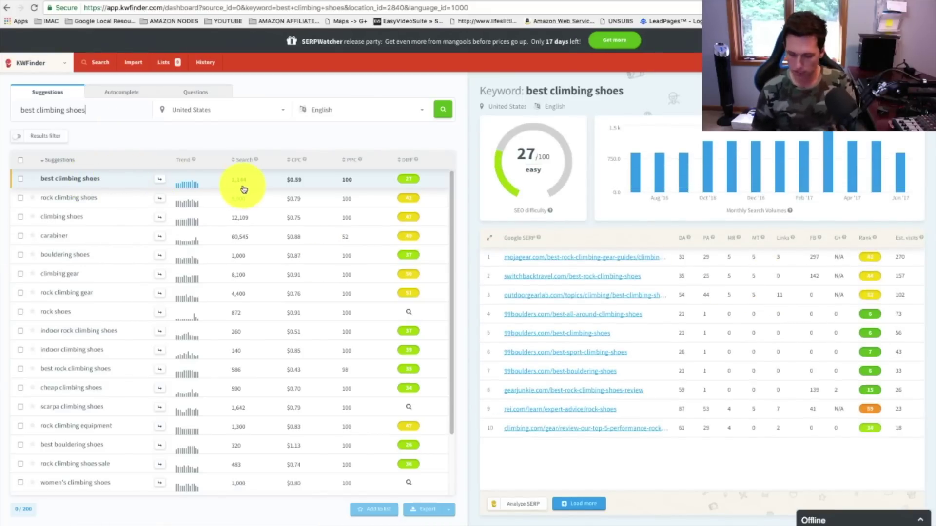
{"action": "key", "text": "super+equal"}
{"action": "key", "text": "super+equal"}
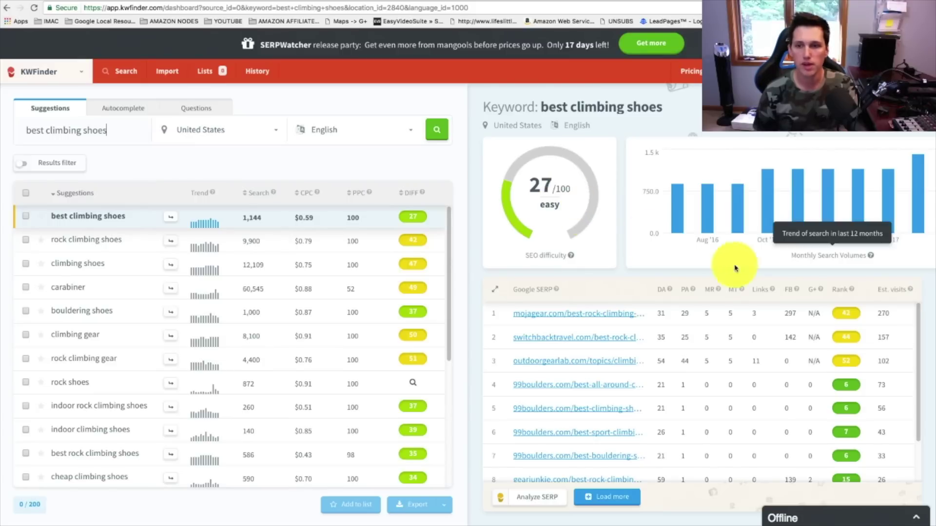
Step: Compare the SEO difficulty and search results of rock climbing shoes, climbing shoes and carabiner, returning to best climbing shoes
{"action": "left_click", "coordinate": [371, 243]}
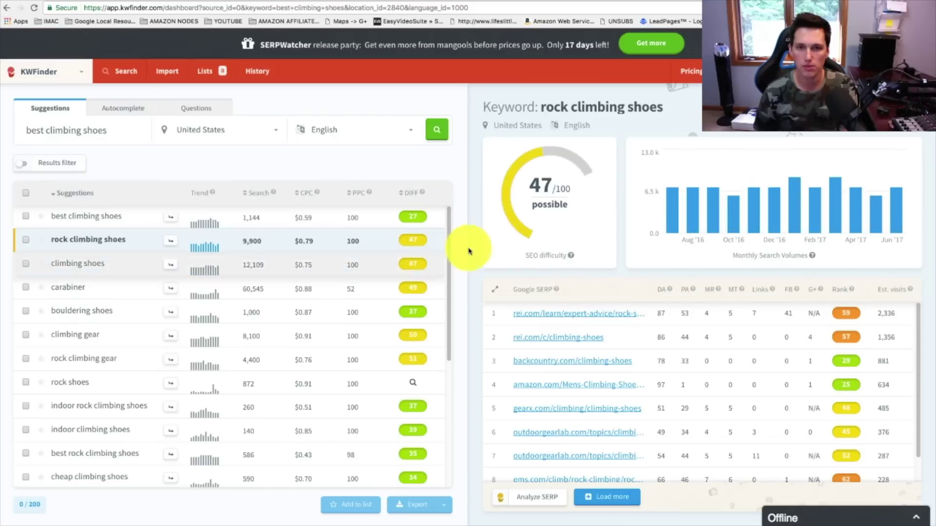
{"action": "mouse_move", "coordinate": [558, 254]}
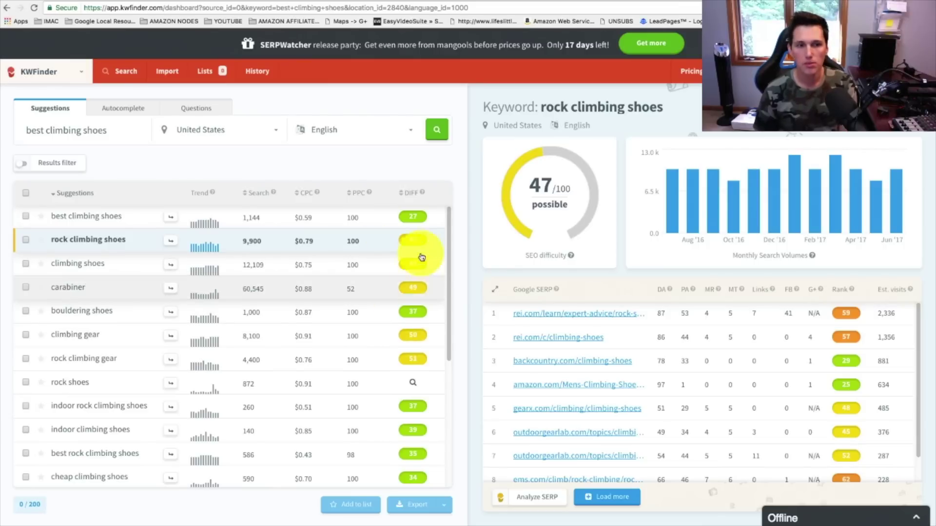
{"action": "left_click", "coordinate": [394, 266]}
{"action": "left_click", "coordinate": [387, 287]}
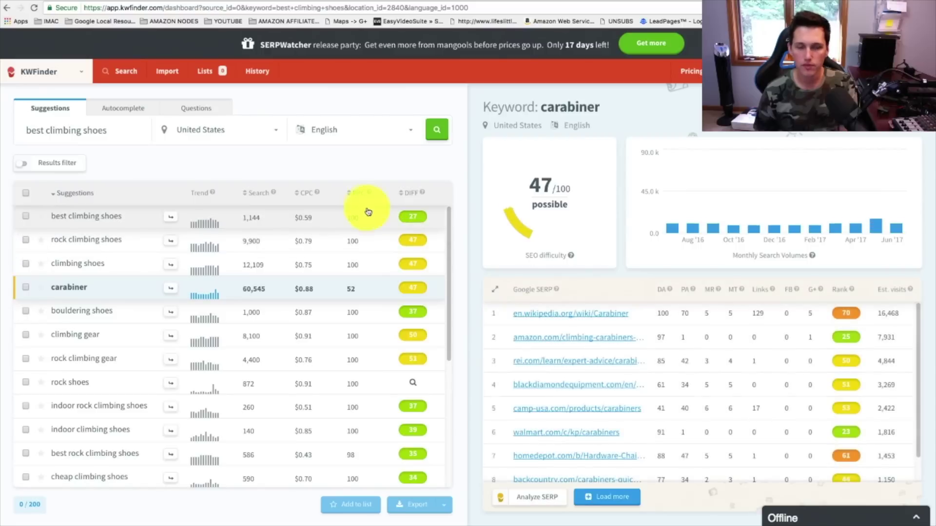
{"action": "left_click", "coordinate": [368, 214]}
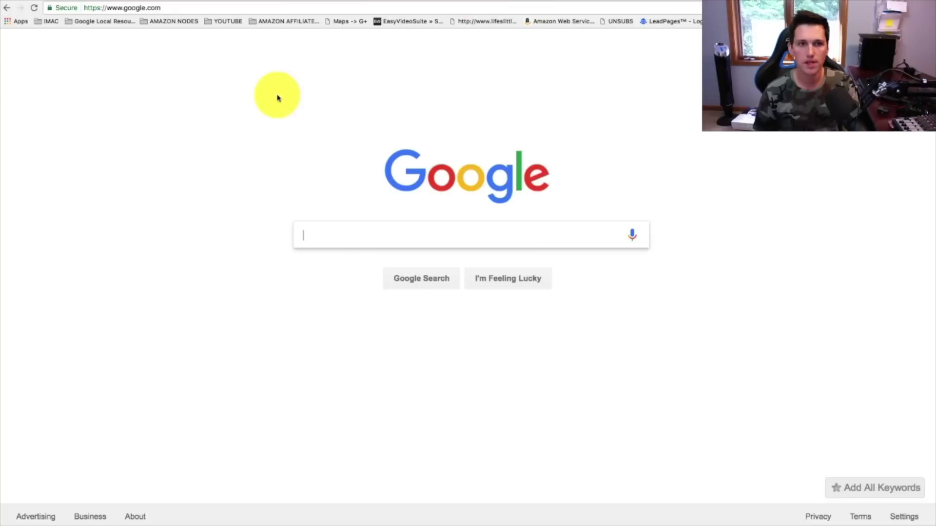
Step: Glance at the Keywords Everywhere site and search Google for "best climbing shoes"
{"action": "left_click", "coordinate": [393, 4]}
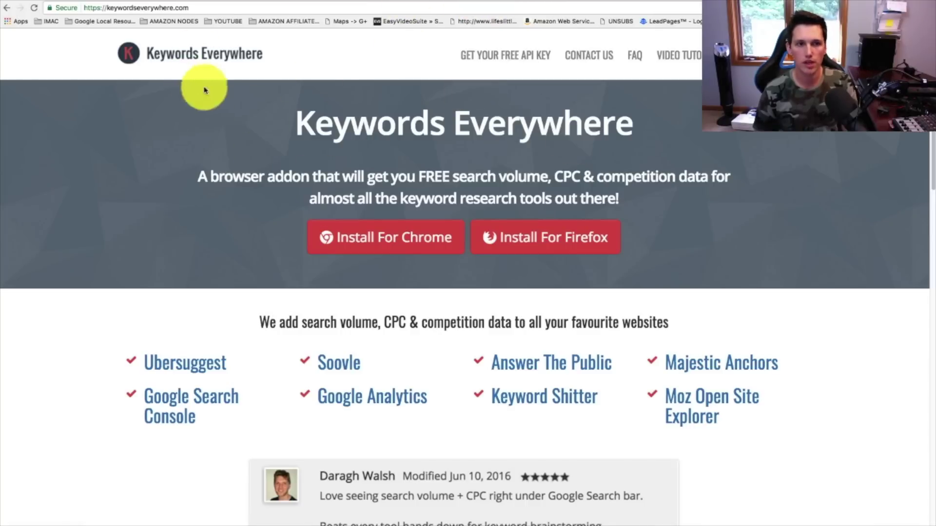
{"action": "left_click", "coordinate": [541, 4]}
{"action": "type", "text": "best climbing shoes"}
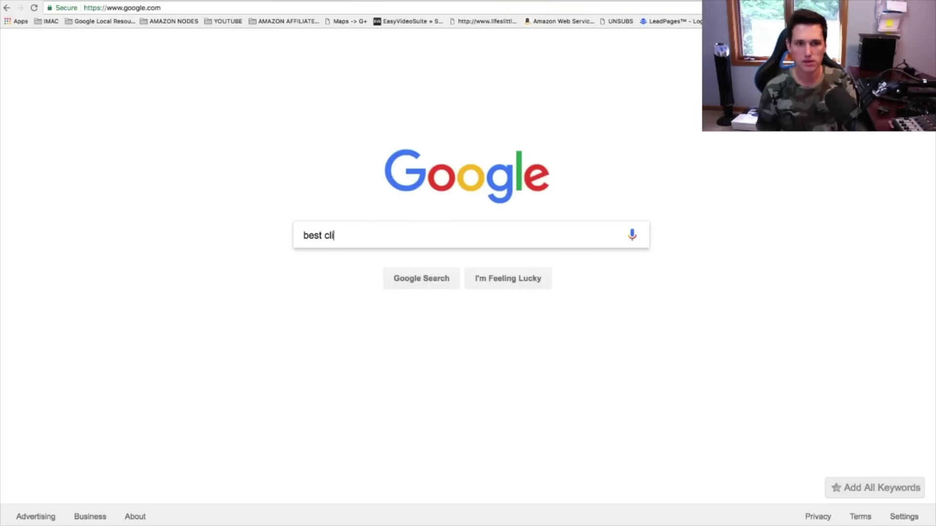
{"action": "left_click", "coordinate": [412, 270]}
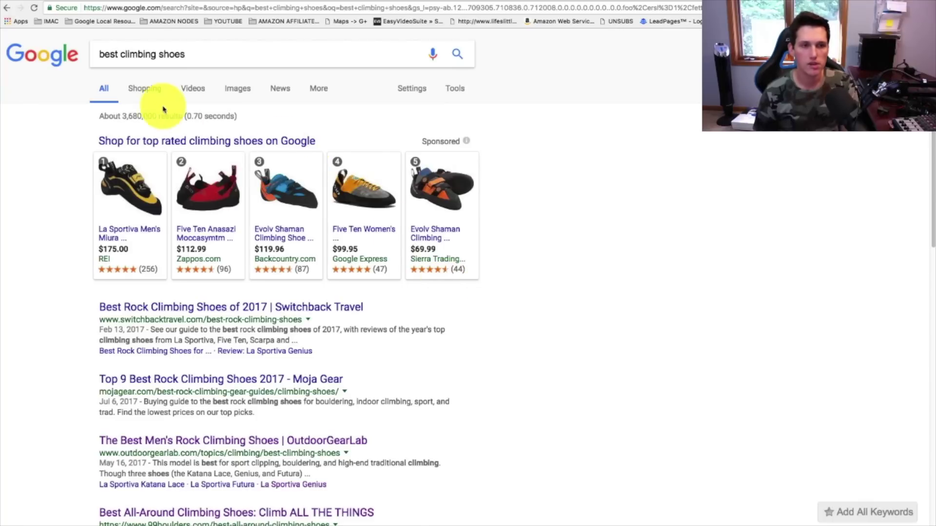
Step: Highlight the monthly search volume below the Google query and compare it with the KWFinder data
{"action": "left_click_drag", "start_coordinate": [84, 73], "coordinate": [146, 73]}
{"action": "left_click", "coordinate": [100, 77]}
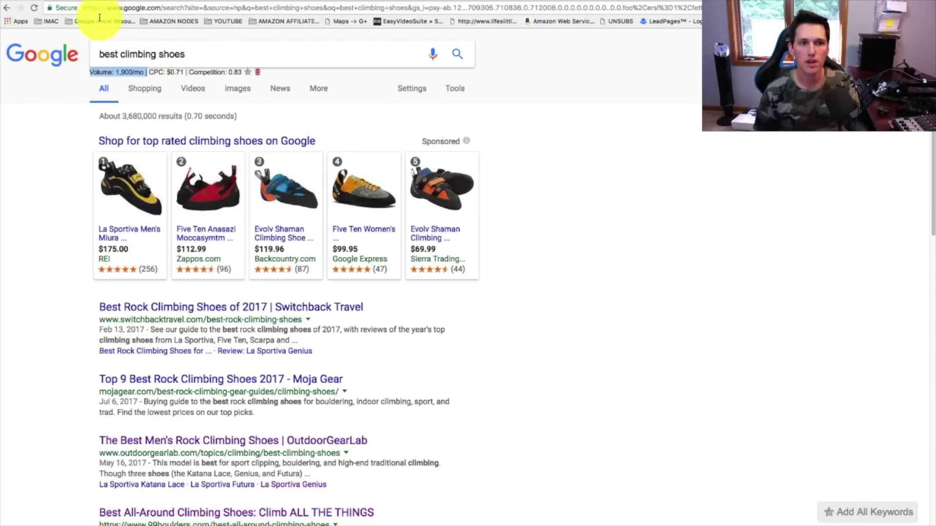
{"action": "key", "text": "ctrl+Tab"}
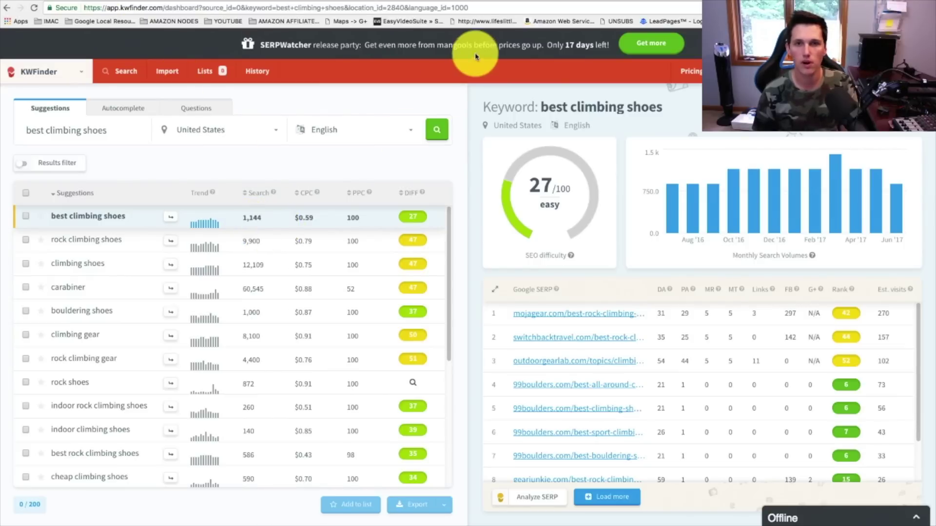
{"action": "key", "text": "ctrl+shift+Tab"}
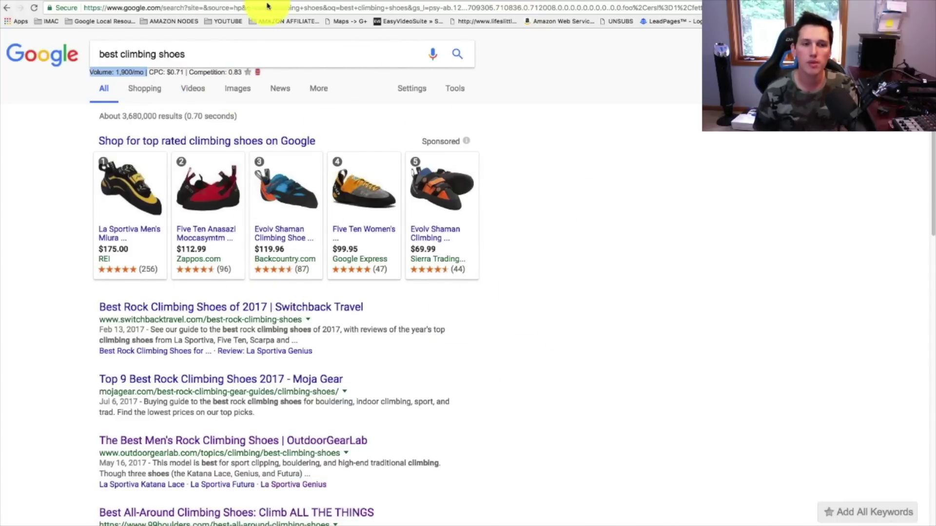
Step: Review the organic Google results for the query and check them against KWFinder's result list
{"action": "scroll", "coordinate": [304, 321], "scroll_direction": "down", "scroll_amount": 1}
{"action": "scroll", "coordinate": [307, 335], "scroll_direction": "down", "scroll_amount": 3}
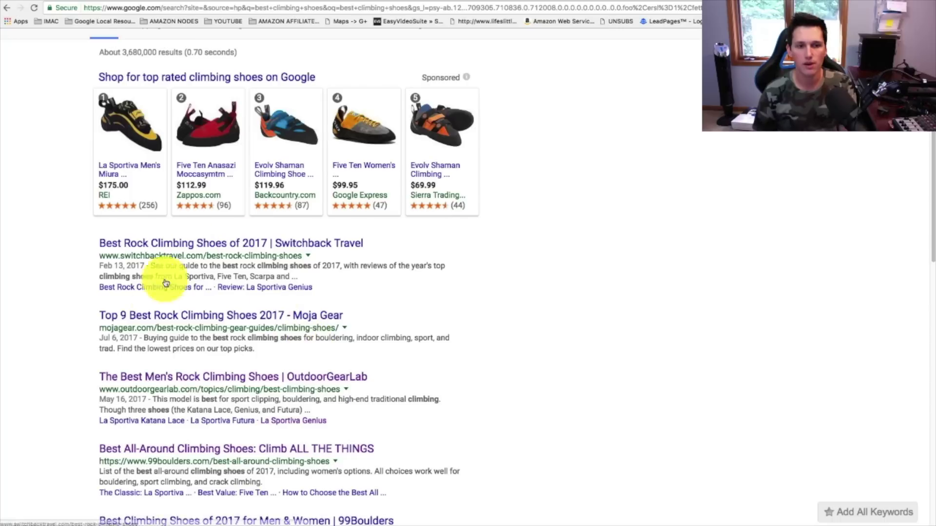
{"action": "scroll", "coordinate": [354, 322], "scroll_direction": "down", "scroll_amount": 5}
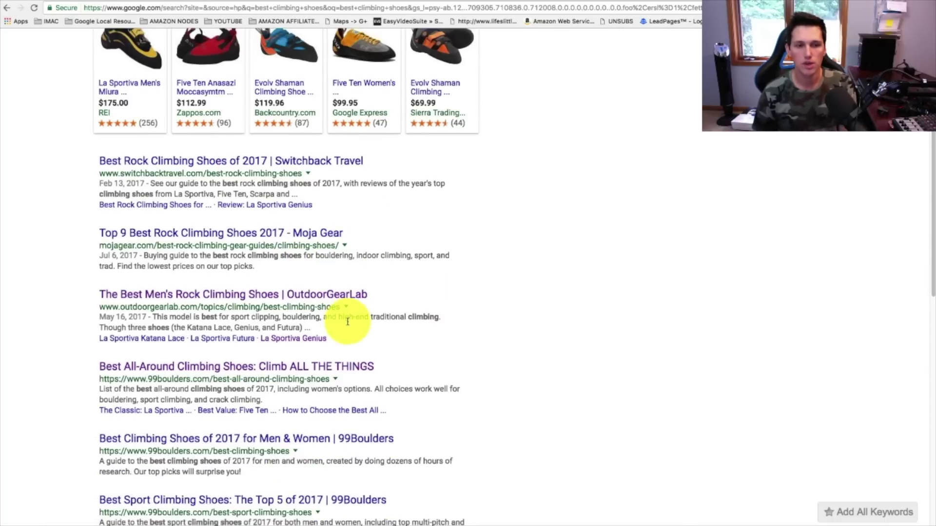
{"action": "scroll", "coordinate": [438, 349], "scroll_direction": "up", "scroll_amount": 5}
{"action": "scroll", "coordinate": [638, 375], "scroll_direction": "up", "scroll_amount": 4}
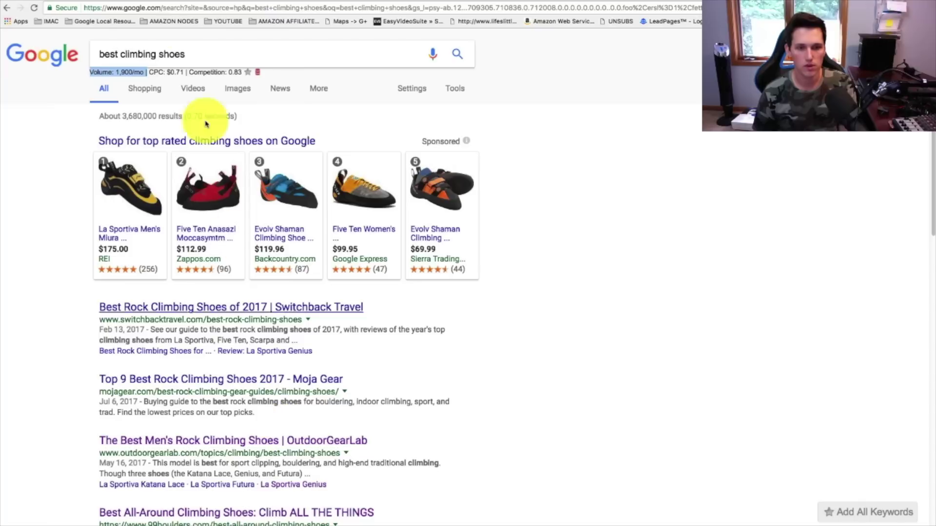
{"action": "left_click", "coordinate": [82, 3]}
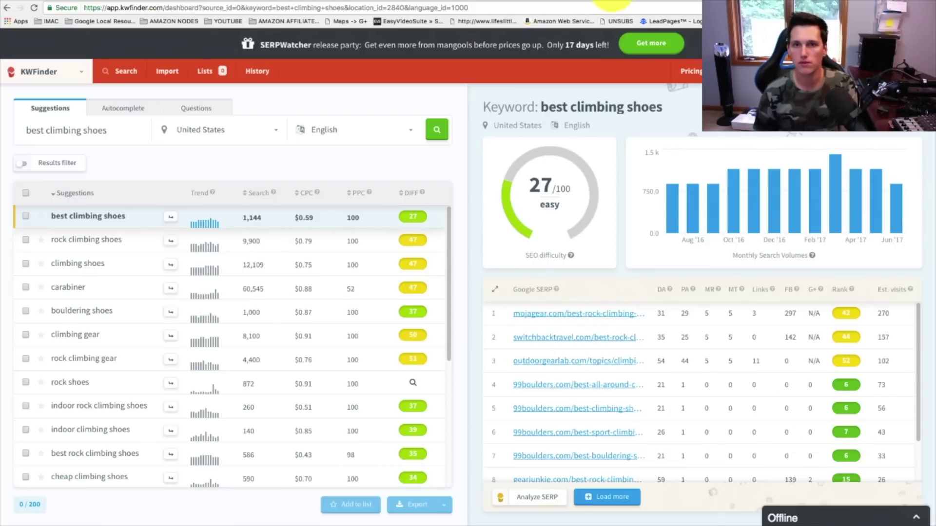
Step: Open the 99Boulders "Best All-Around Climbing Shoes" page from the Google results and copy its URL
{"action": "left_click", "coordinate": [511, 4]}
{"action": "scroll", "coordinate": [249, 404], "scroll_direction": "down", "scroll_amount": 3}
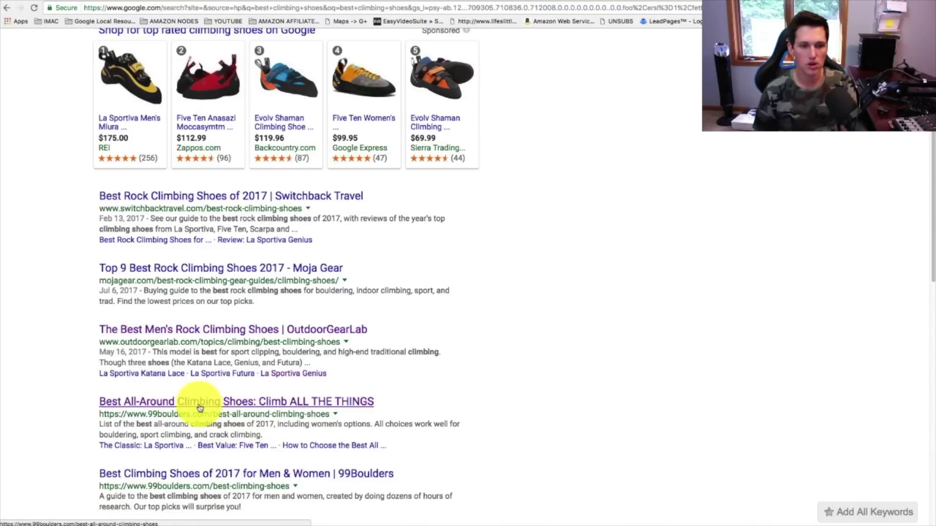
{"action": "left_click", "coordinate": [246, 405]}
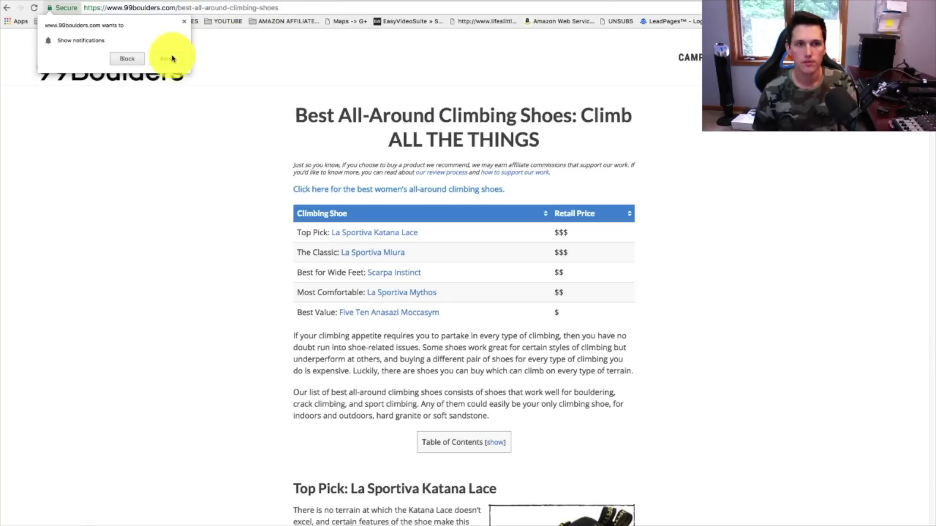
{"action": "left_click", "coordinate": [243, 13]}
{"action": "key", "text": "ctrl+c"}
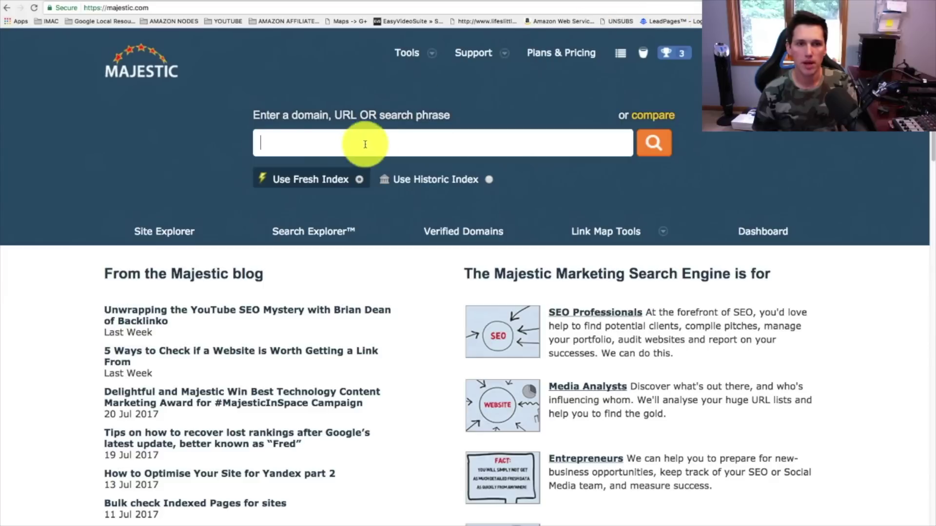
{"action": "left_click", "coordinate": [365, 141]}
{"action": "key", "text": "ctrl+v"}
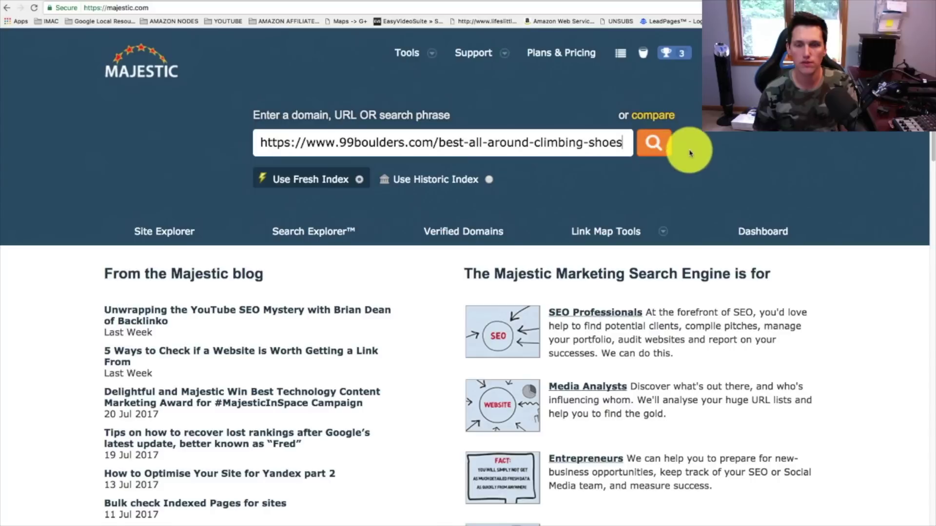
{"action": "left_click", "coordinate": [654, 144]}
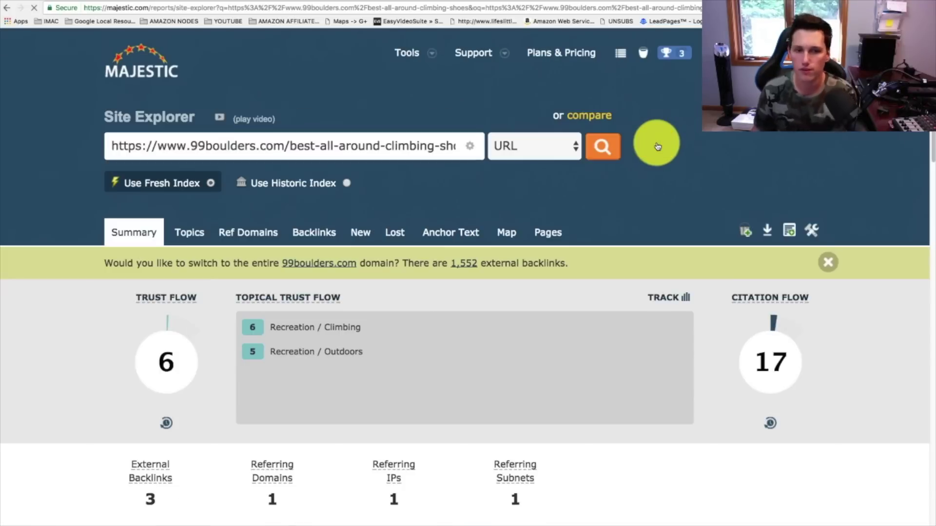
Step: Check the page's referring domains in Majestic and the estimated visits for the same page in KWFinder
{"action": "scroll", "coordinate": [390, 175], "scroll_direction": "down", "scroll_amount": 3}
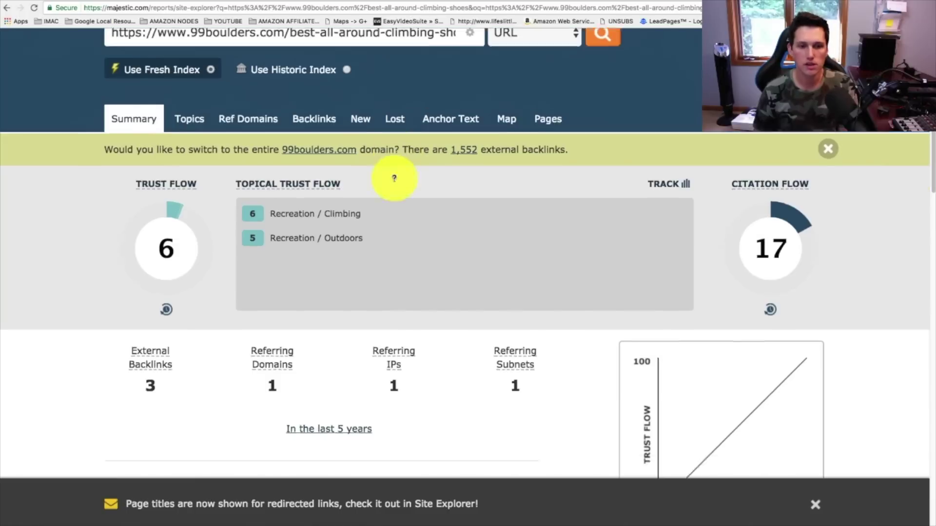
{"action": "scroll", "coordinate": [394, 178], "scroll_direction": "down", "scroll_amount": 4}
{"action": "left_click_drag", "start_coordinate": [281, 218], "coordinate": [269, 193]}
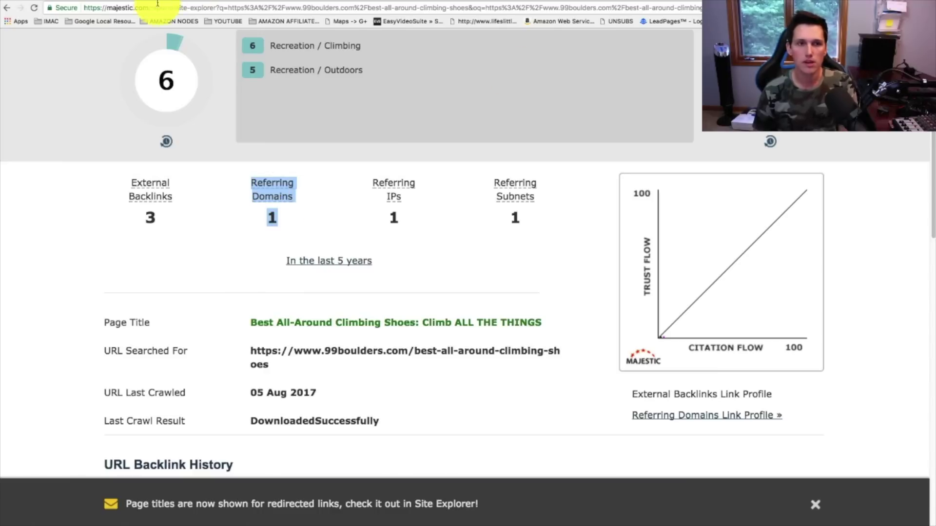
{"action": "left_click", "coordinate": [100, 4]}
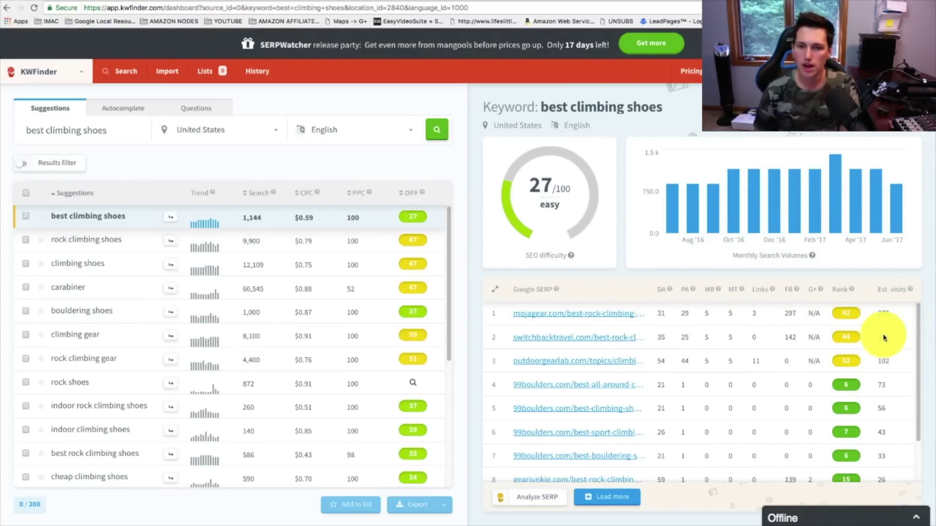
{"action": "double_click", "coordinate": [491, 385]}
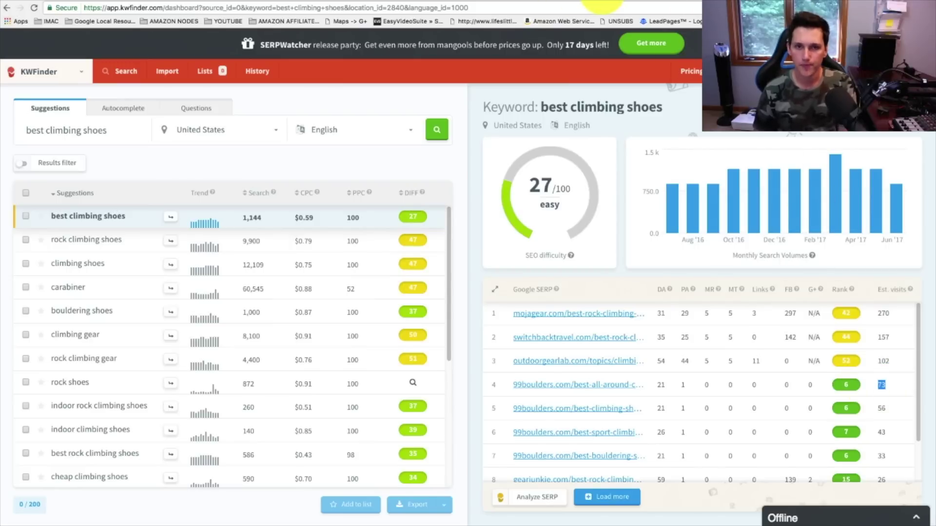
Step: Switch to Übersuggest and get keyword suggestions for "best climbing shoes"
{"action": "left_click", "coordinate": [485, 3]}
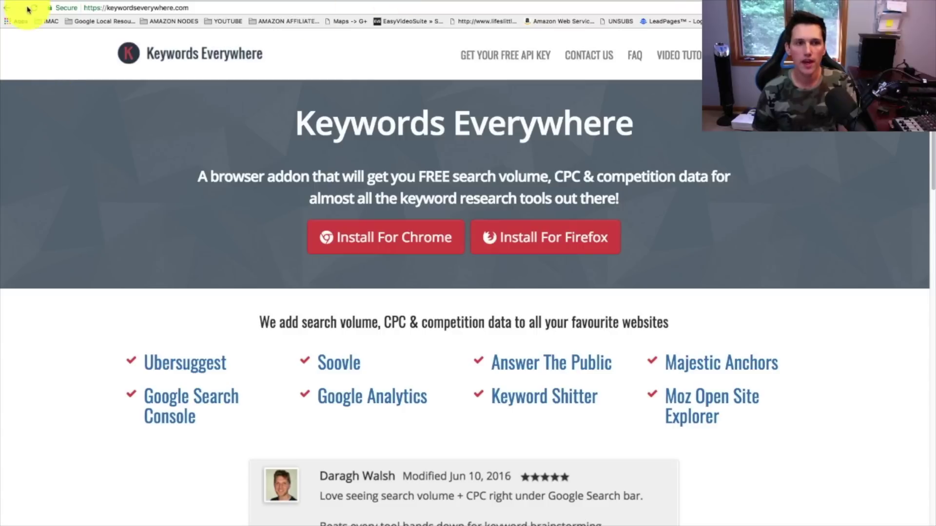
{"action": "left_click", "coordinate": [496, 4]}
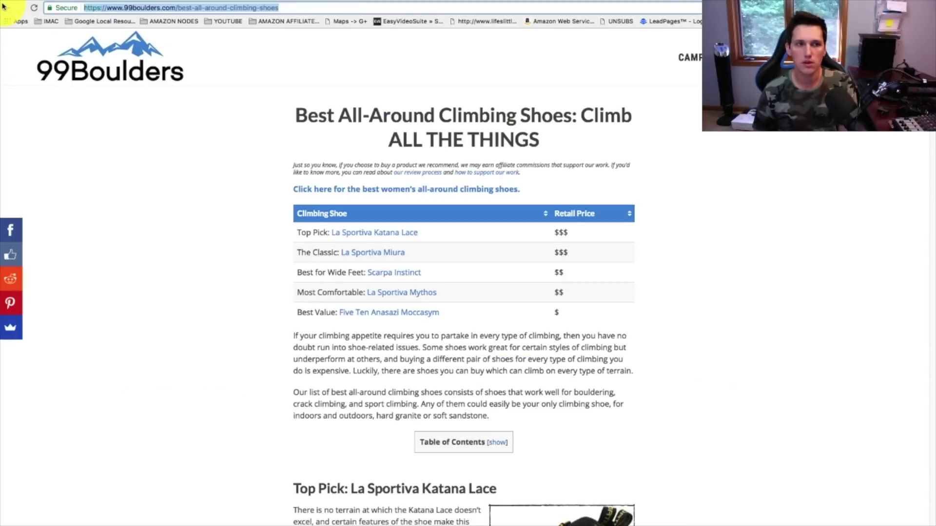
{"action": "left_click", "coordinate": [105, 4]}
{"action": "left_click", "coordinate": [109, 6]}
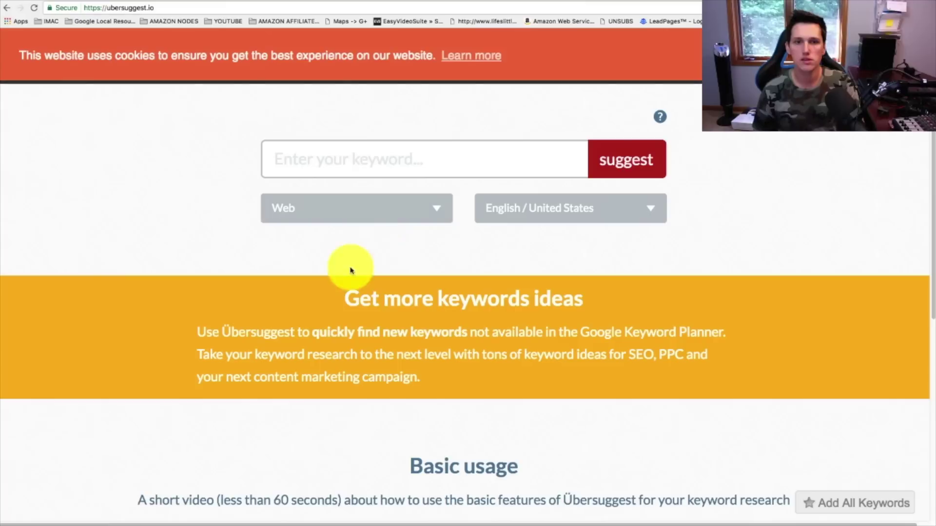
{"action": "left_click", "coordinate": [387, 154]}
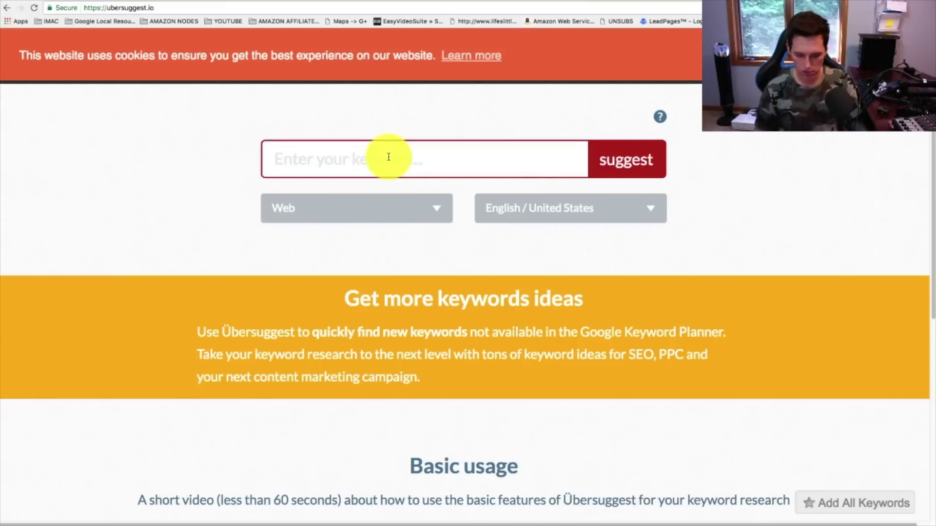
{"action": "type", "text": "best"}
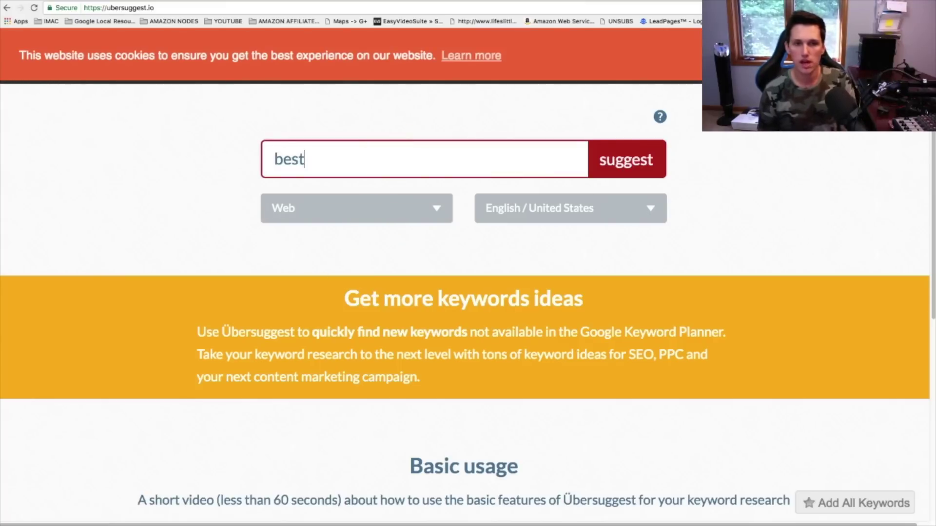
{"action": "type", "text": " climbing shoes"}
{"action": "left_click", "coordinate": [622, 166]}
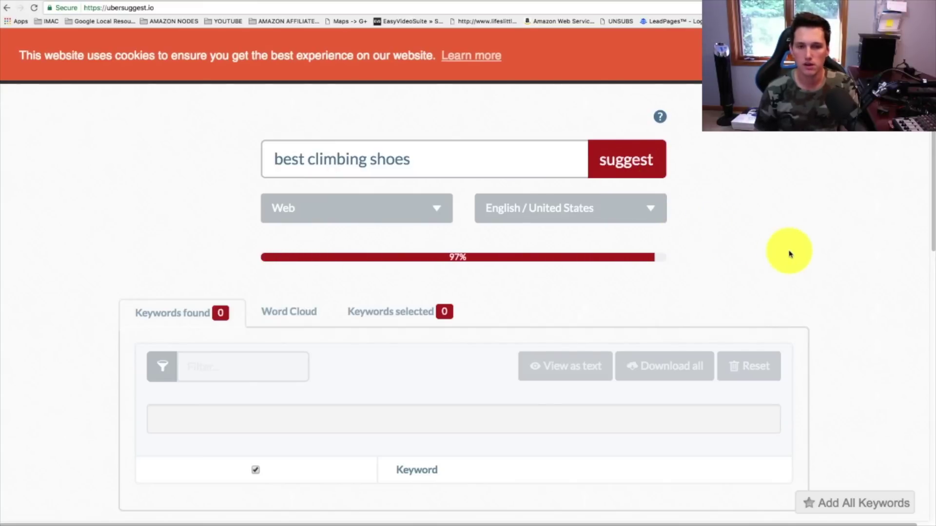
Step: Review the Monthly Volume figures for the suggested keywords, including "best climbing shoes" and "best climbing shoes for wide feet"
{"action": "scroll", "coordinate": [782, 256], "scroll_direction": "down", "scroll_amount": 1}
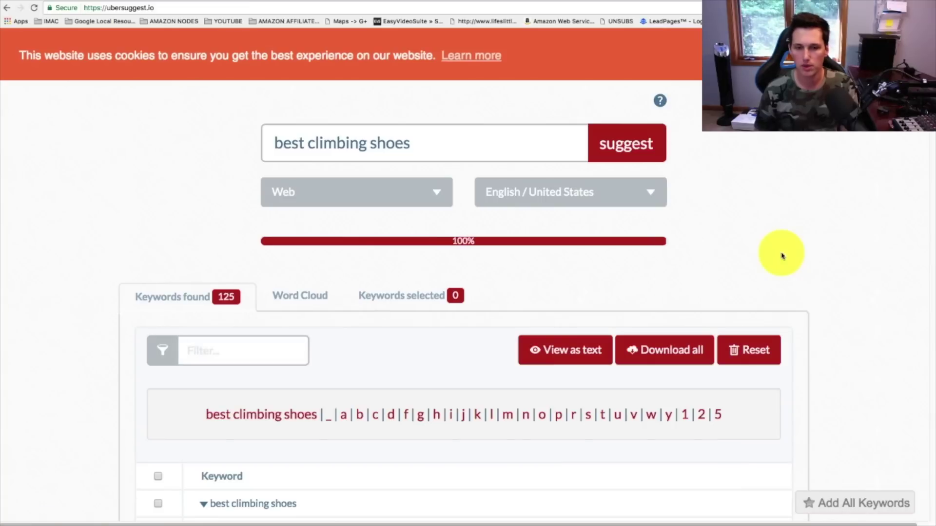
{"action": "scroll", "coordinate": [781, 255], "scroll_direction": "down", "scroll_amount": 5}
{"action": "scroll", "coordinate": [780, 256], "scroll_direction": "down", "scroll_amount": 1}
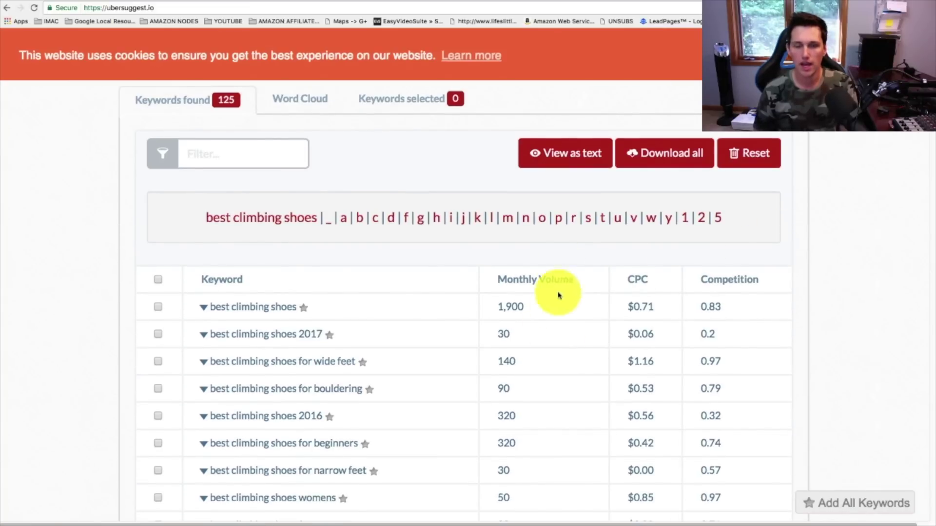
{"action": "left_click_drag", "start_coordinate": [495, 281], "coordinate": [518, 303]}
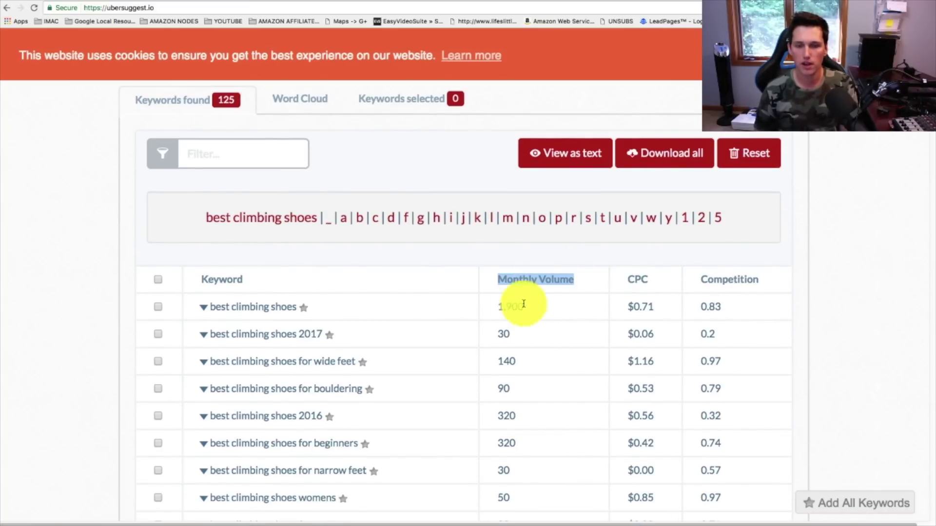
{"action": "double_click", "coordinate": [518, 306]}
{"action": "double_click", "coordinate": [501, 359]}
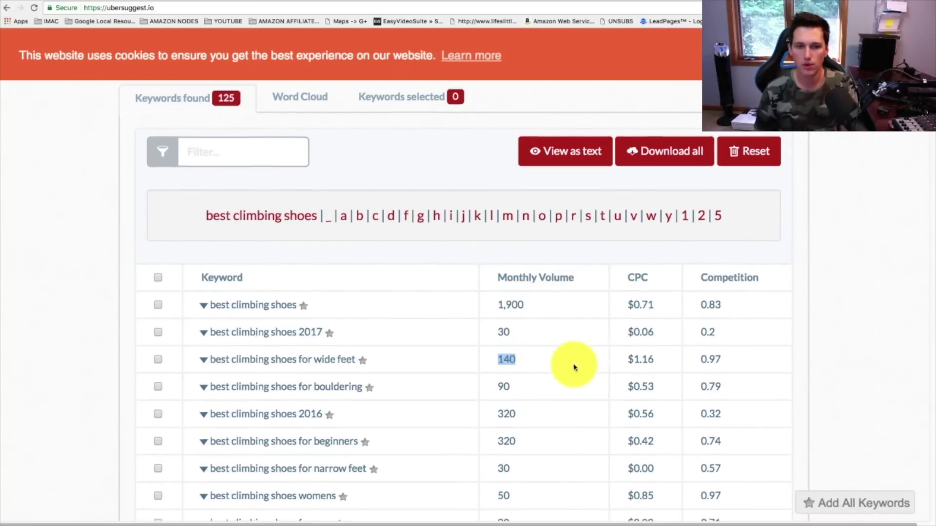
{"action": "scroll", "coordinate": [527, 356], "scroll_direction": "down", "scroll_amount": 2}
{"action": "left_click", "coordinate": [520, 346]}
{"action": "double_click", "coordinate": [528, 362]}
{"action": "left_click_drag", "start_coordinate": [495, 198], "coordinate": [584, 196]}
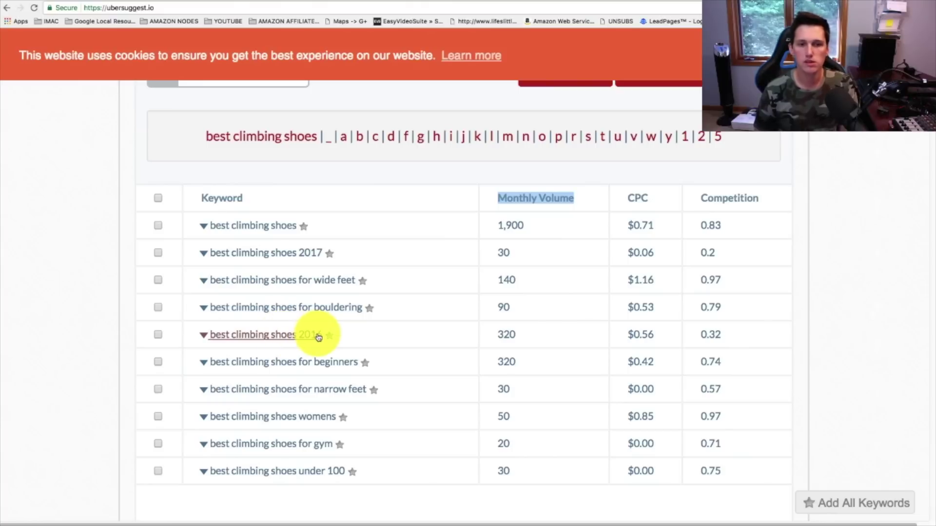
Step: Compare the monthly volumes of the "best climbing shoes" variants for 2017, 2016 and "under 100"
{"action": "left_click", "coordinate": [353, 262]}
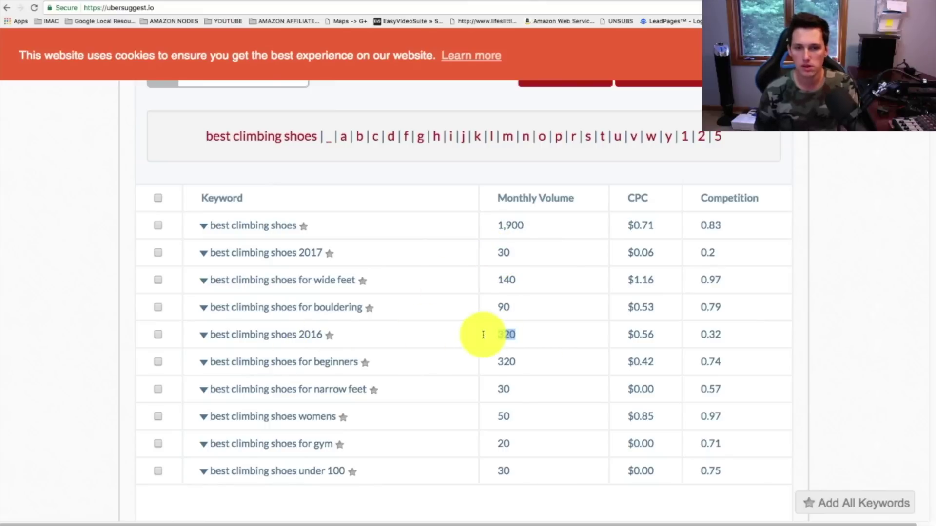
{"action": "double_click", "coordinate": [505, 334]}
{"action": "double_click", "coordinate": [504, 253]}
{"action": "double_click", "coordinate": [506, 335]}
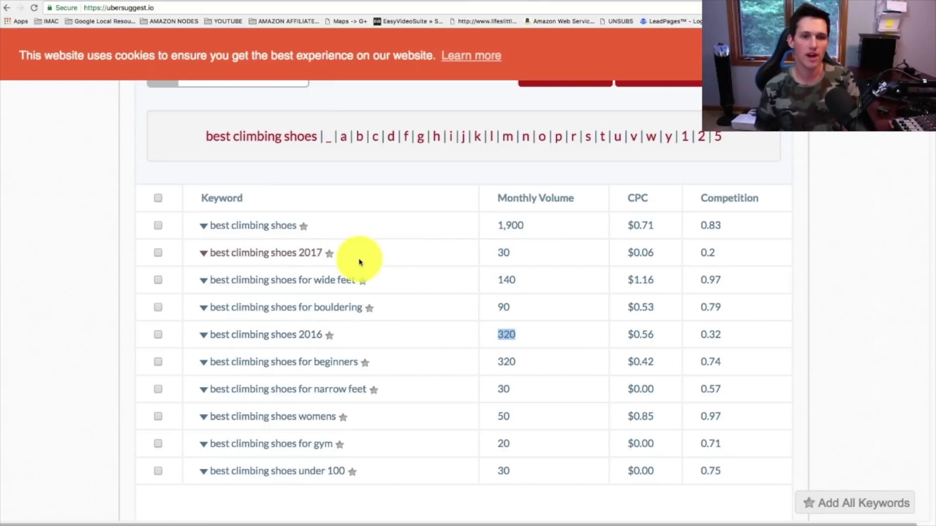
{"action": "double_click", "coordinate": [502, 253]}
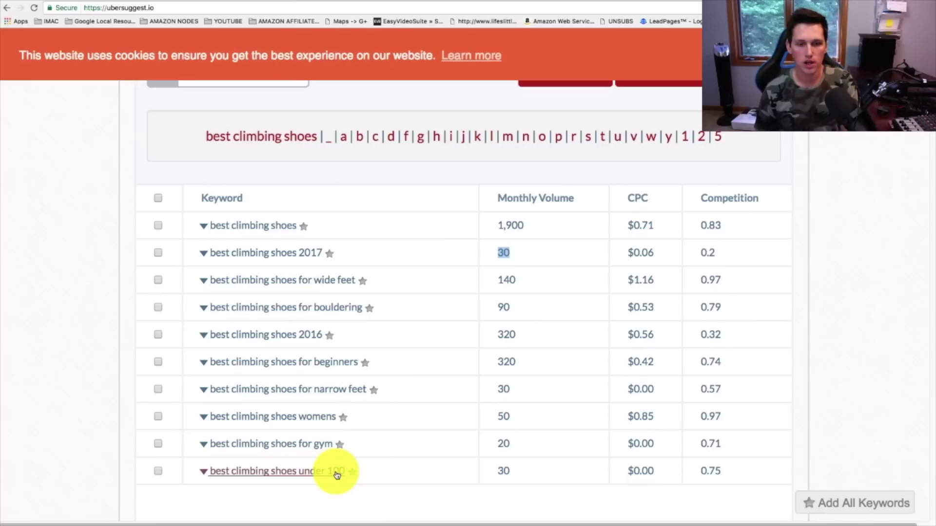
{"action": "left_click_drag", "start_coordinate": [487, 470], "coordinate": [508, 477]}
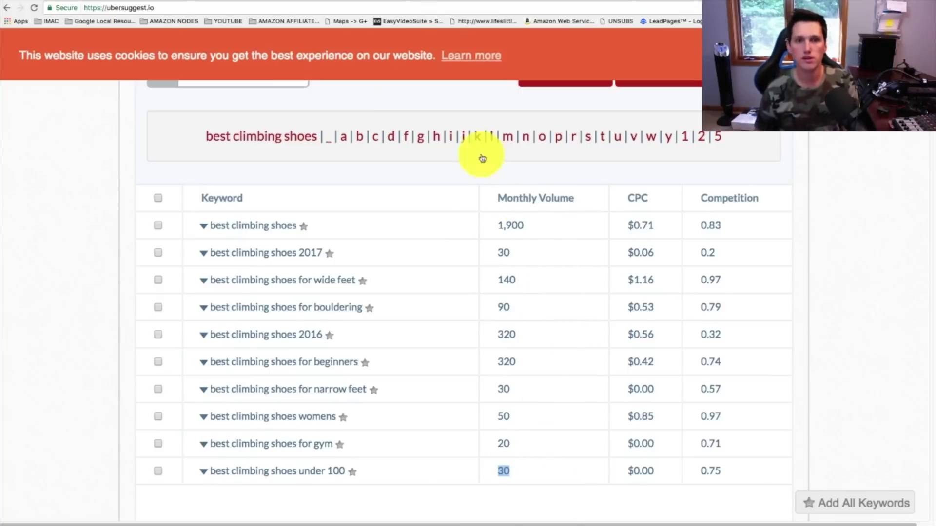
Step: View the Keywords Everywhere site alongside KWFinder's "best climbing shoes" results, ending on KWFinder
{"action": "left_click", "coordinate": [78, 3]}
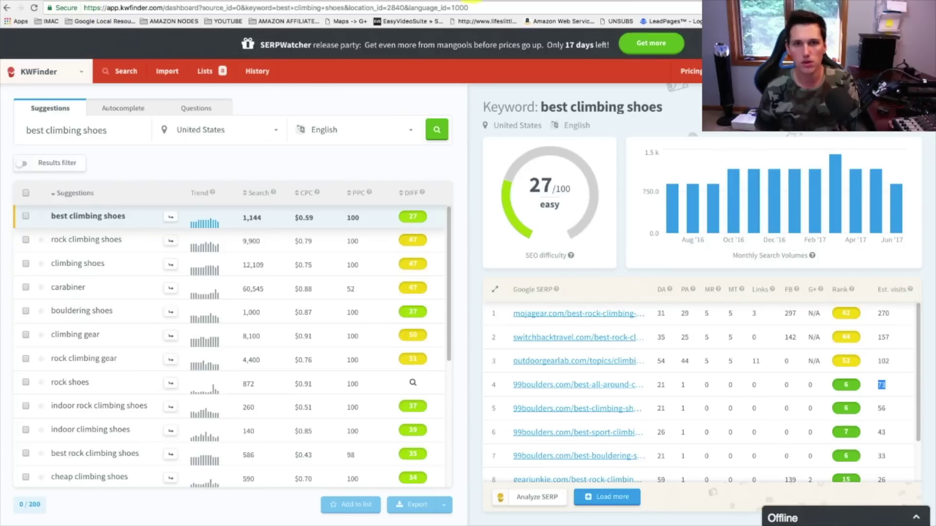
{"action": "left_click", "coordinate": [431, 4]}
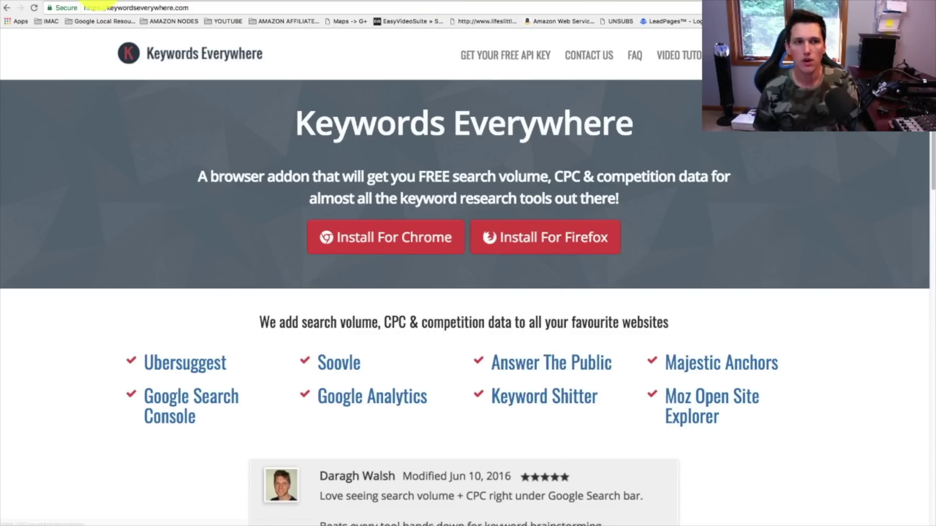
{"action": "left_click", "coordinate": [98, 5]}
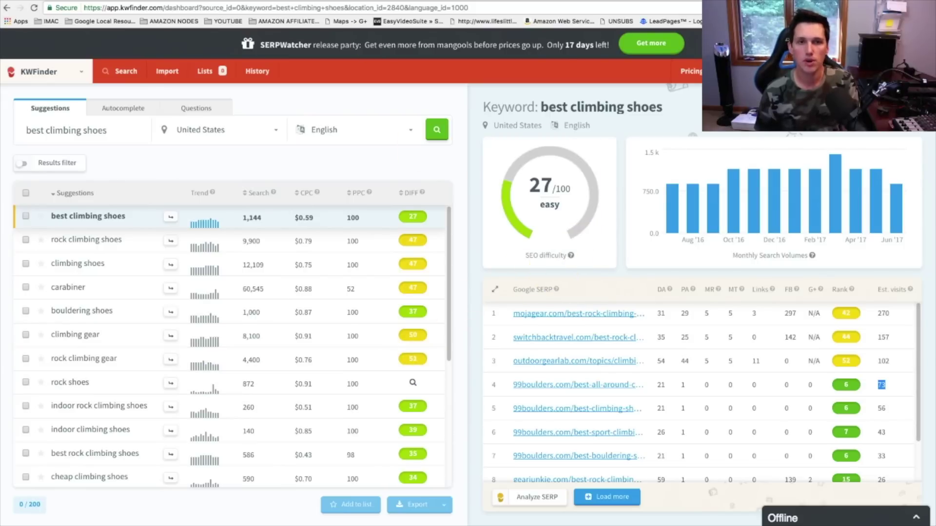
{"action": "left_click", "coordinate": [415, 5]}
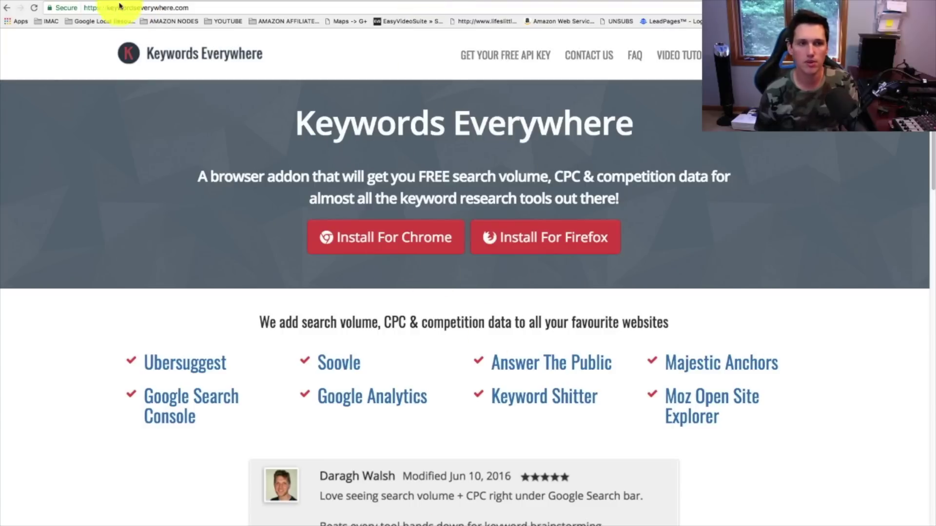
{"action": "left_click", "coordinate": [94, 6]}
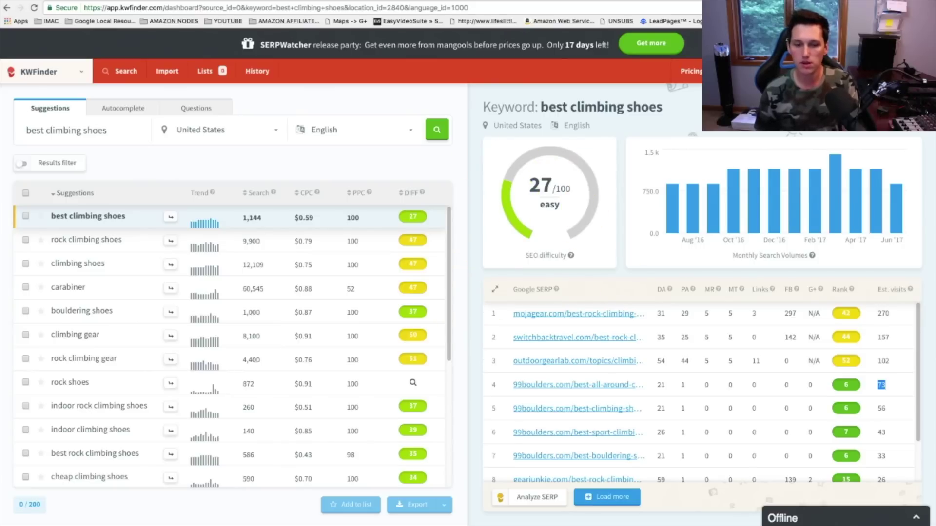
Step: Switch to the Excel workbook, place it over the lower part of KWFinder, and enter "best climbing shoes" in A4
{"action": "key", "text": "super+Tab"}
{"action": "left_click_drag", "start_coordinate": [678, 313], "coordinate": [710, 303]}
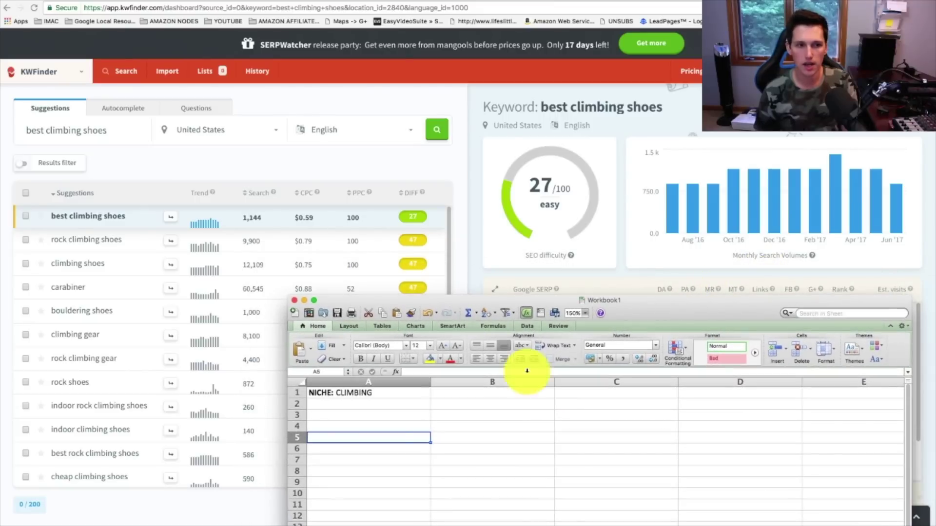
{"action": "left_click", "coordinate": [362, 415]}
{"action": "left_click", "coordinate": [352, 422]}
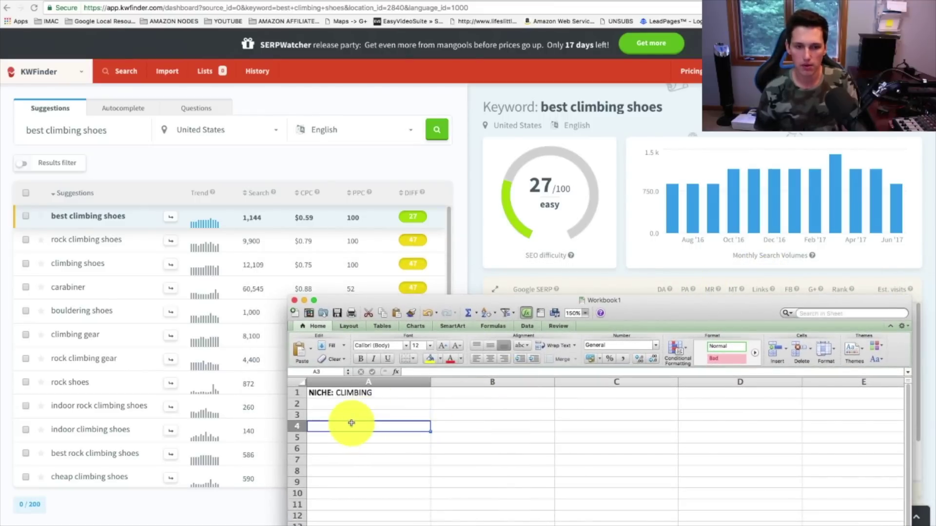
{"action": "type", "text": "best cli"}
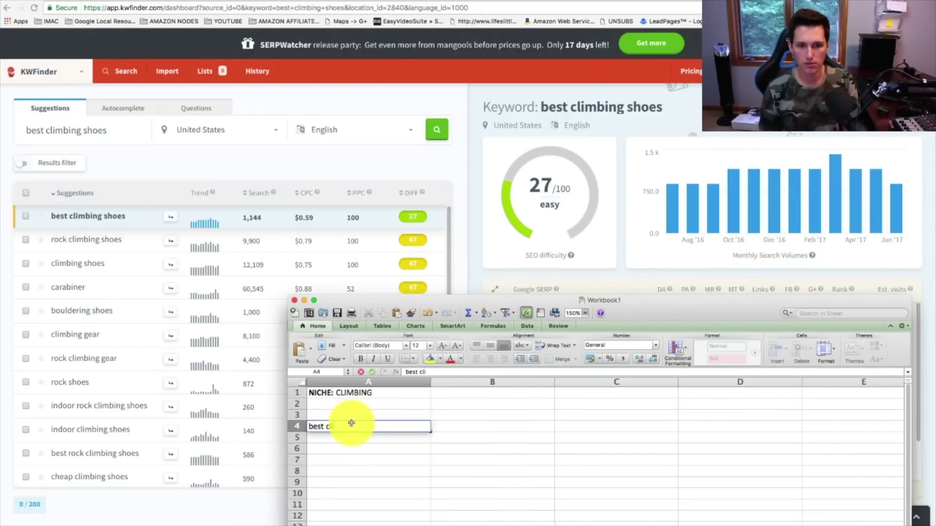
{"action": "type", "text": "mbing shoes"}
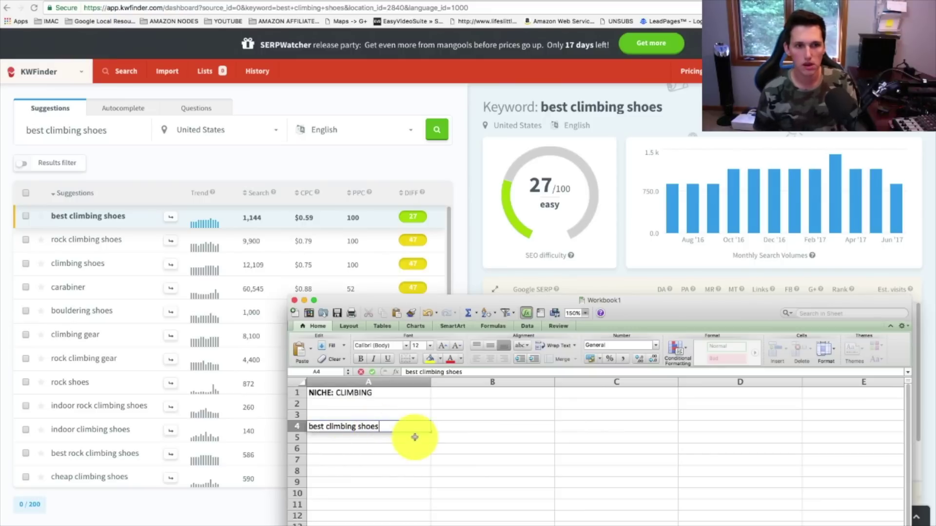
Step: Enter 1,114 in B4 and 27 in C4 as the keyword's monthly searches and SEO difficulty
{"action": "left_click", "coordinate": [461, 425]}
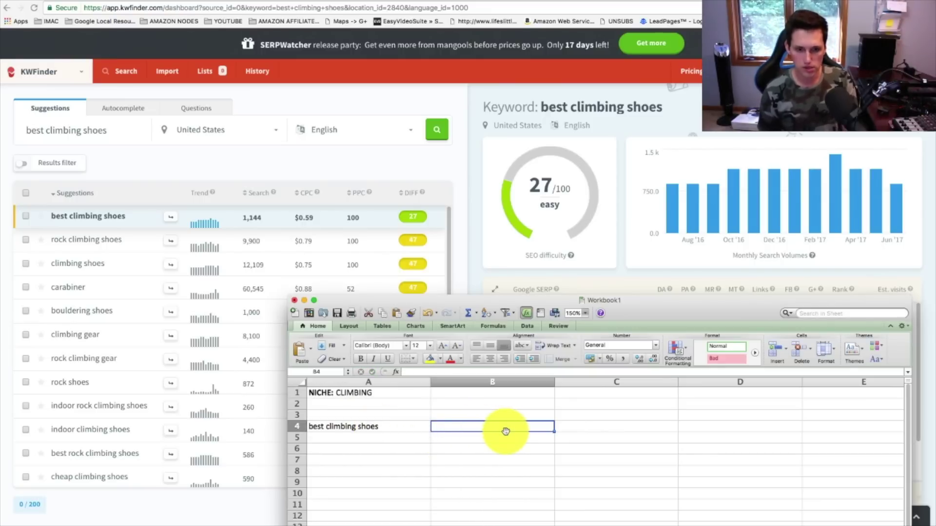
{"action": "type", "text": "1,114"}
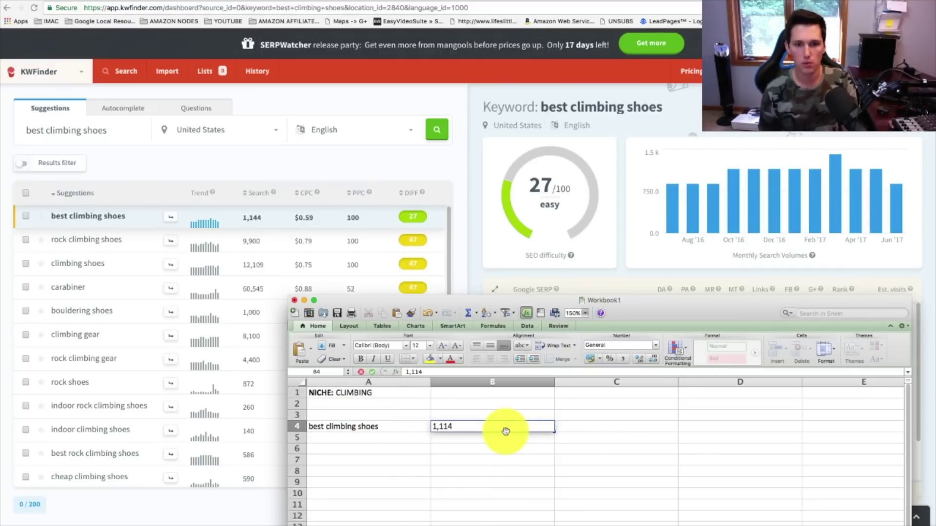
{"action": "left_click", "coordinate": [611, 425]}
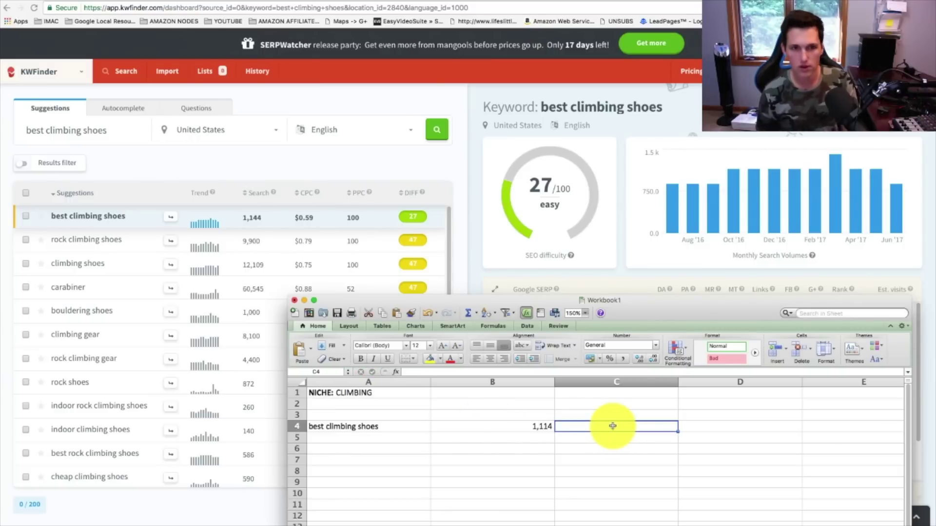
{"action": "type", "text": "27"}
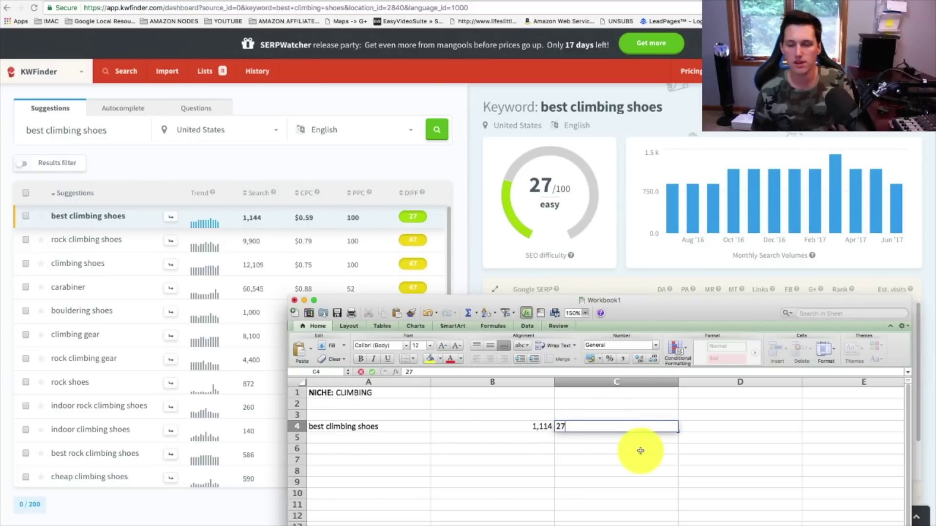
{"action": "left_click", "coordinate": [700, 427]}
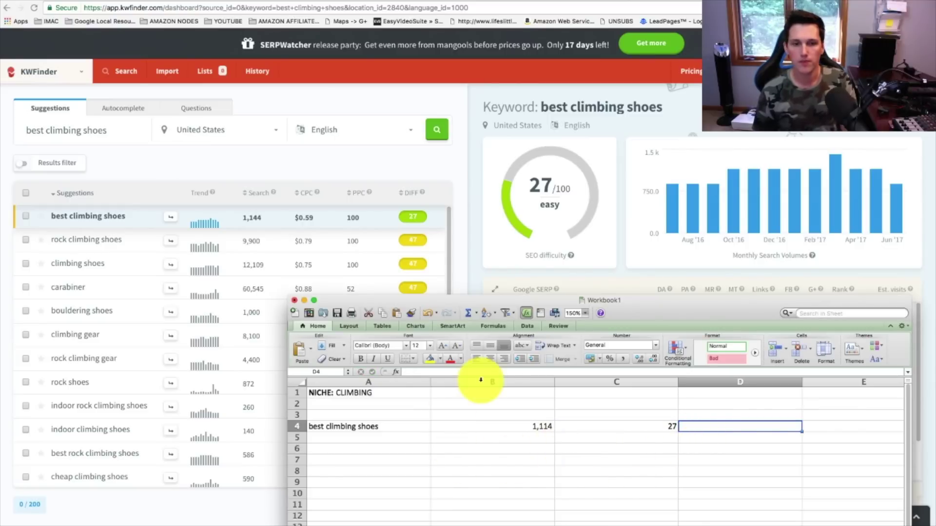
Step: Add the column headings KEYWORD, MONTHLY SEARCHES and SEO COMPETITION in cells A2 to C2
{"action": "left_click", "coordinate": [319, 403]}
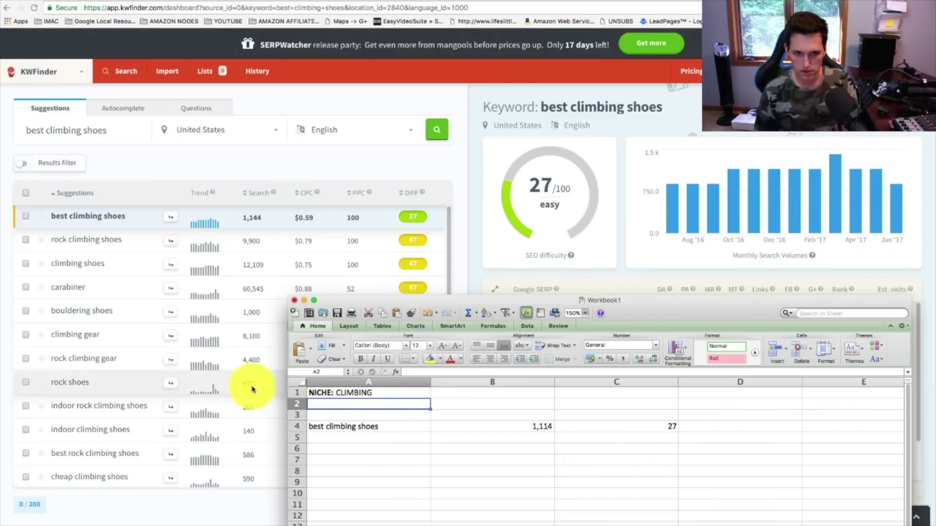
{"action": "type", "text": "KEYWO"}
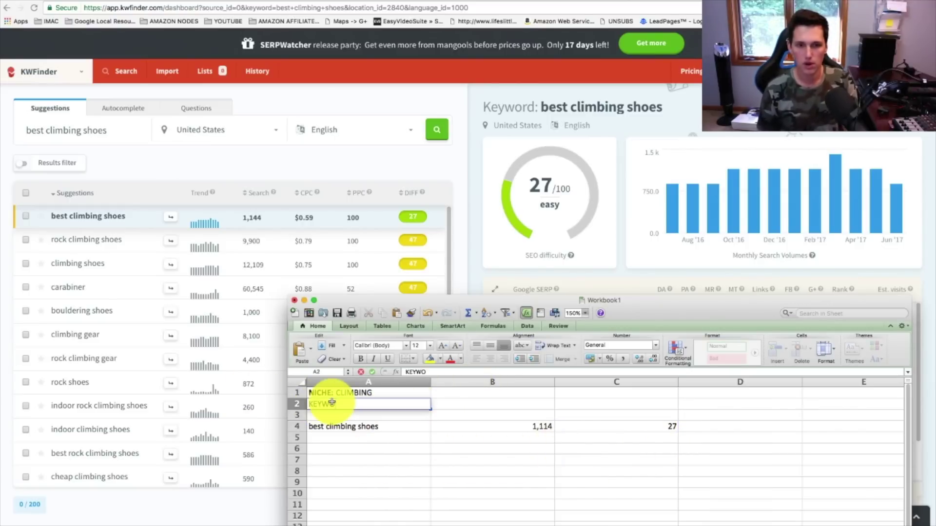
{"action": "type", "text": "RD"}
{"action": "key", "text": "Tab"}
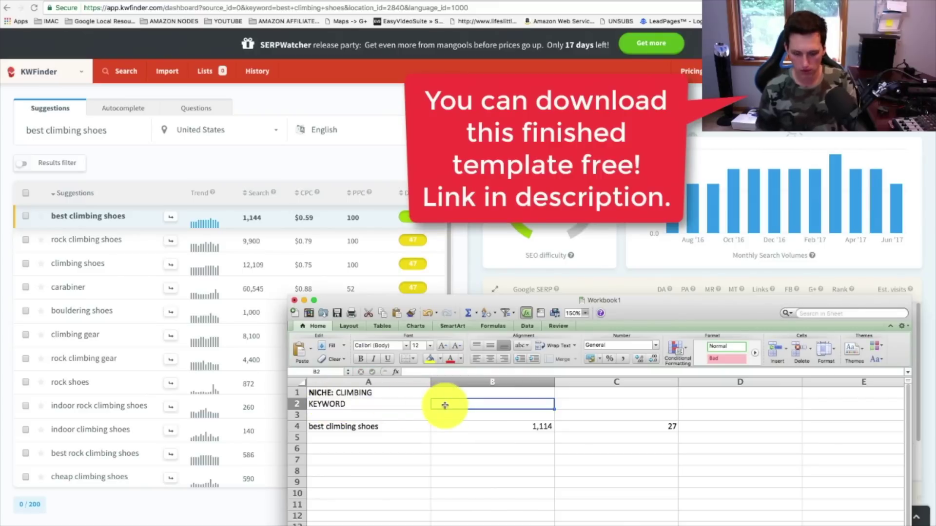
{"action": "type", "text": "MONTHLY SEARCHES"}
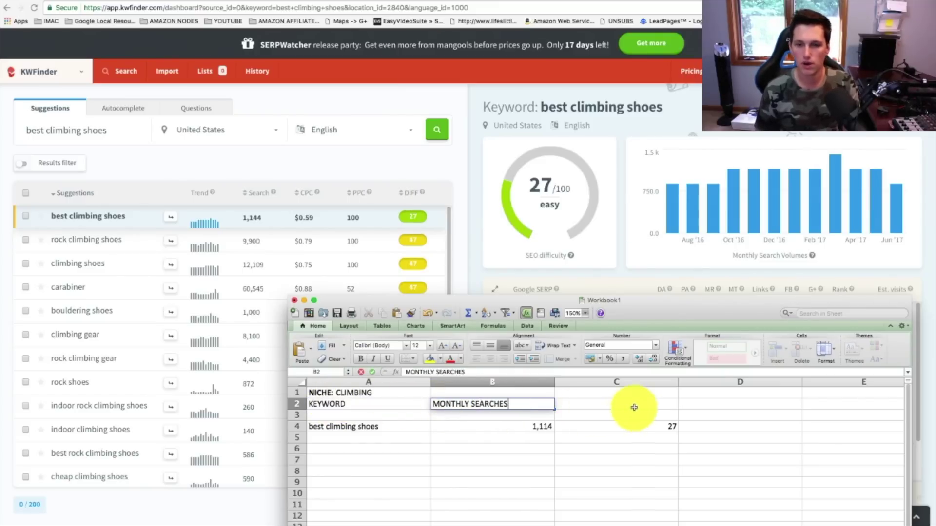
{"action": "left_click", "coordinate": [660, 405]}
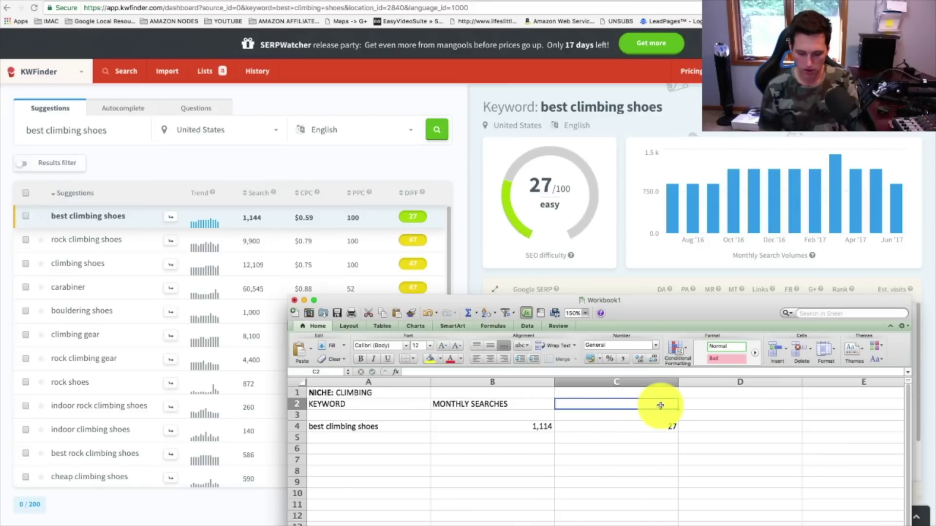
{"action": "type", "text": "SEO COMPETITION"}
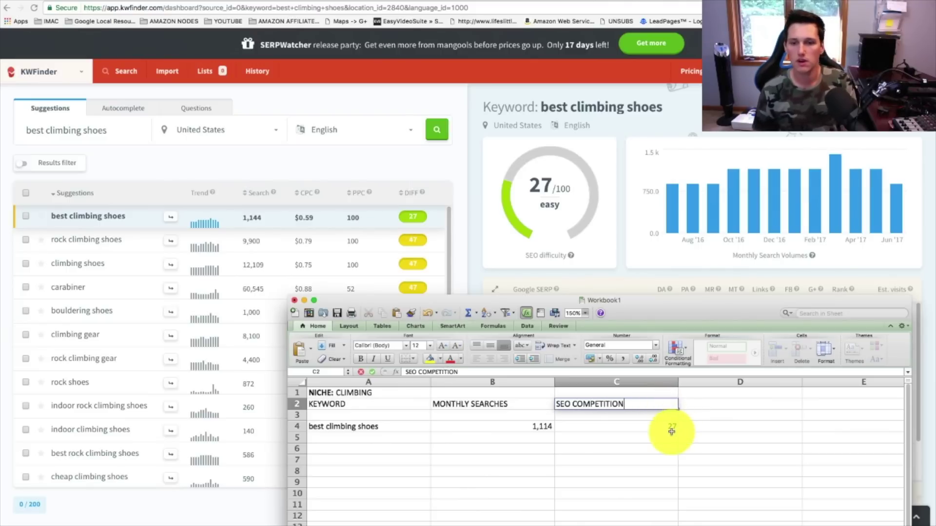
Step: Finish the C2 heading, move the workbook higher over KWFinder, and select the "best climbing shoes" row from A4 to D4
{"action": "left_click", "coordinate": [651, 437]}
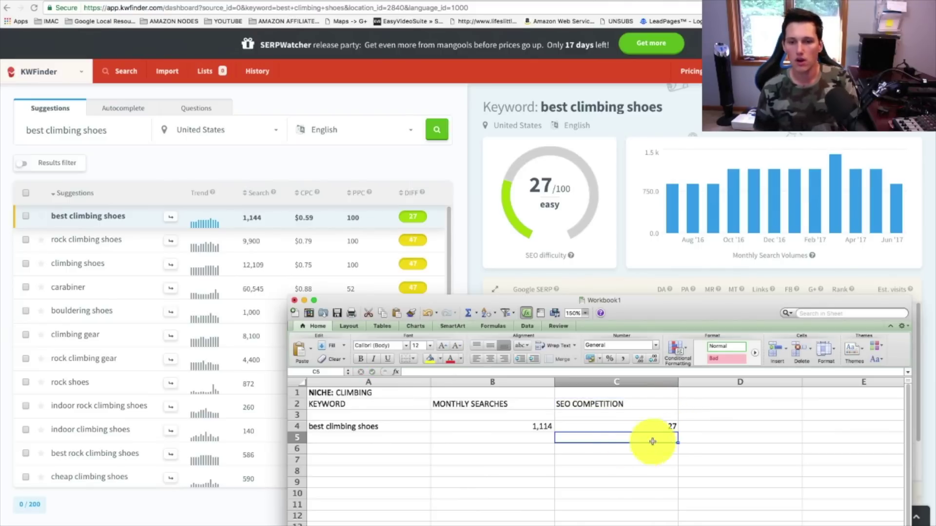
{"action": "left_click_drag", "start_coordinate": [666, 307], "coordinate": [639, 274]}
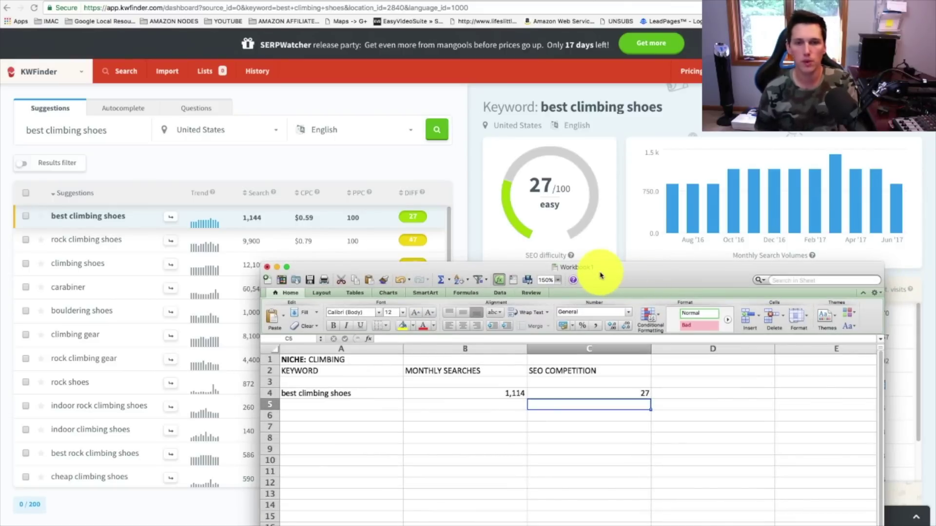
{"action": "left_click", "coordinate": [680, 371]}
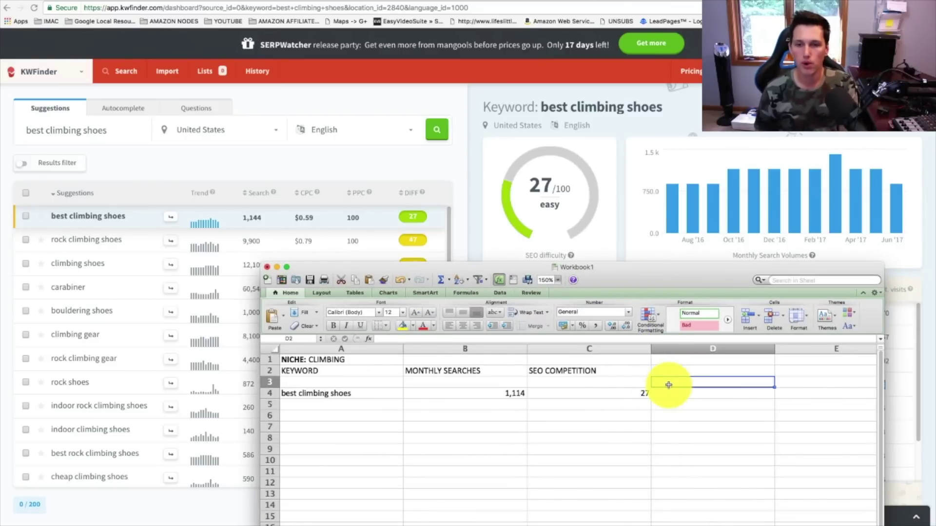
{"action": "left_click", "coordinate": [313, 393]}
{"action": "left_click_drag", "start_coordinate": [664, 399], "coordinate": [304, 392]}
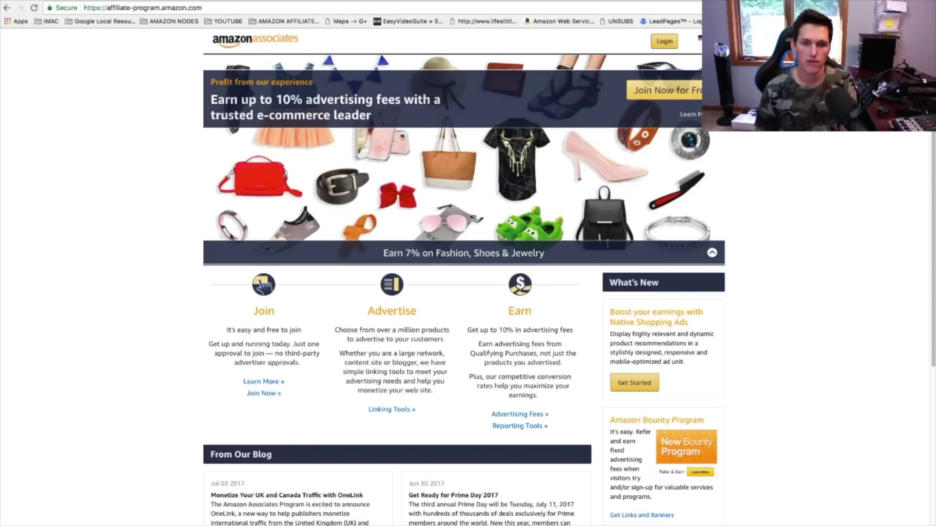
Step: View the workbook's "best climbing shoes" row over the Amazon Associates page, then return to the browser
{"action": "key", "text": "super+Tab"}
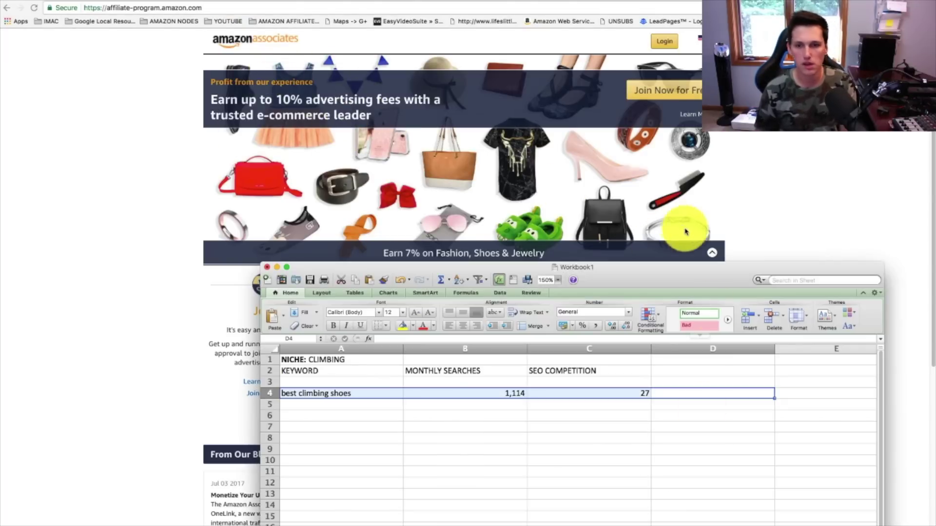
{"action": "left_click", "coordinate": [682, 401]}
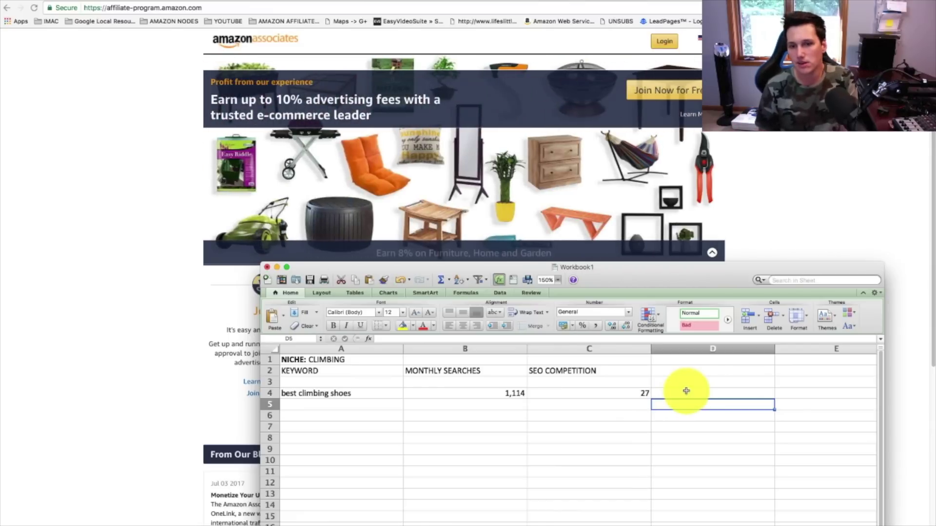
{"action": "left_click", "coordinate": [685, 391]}
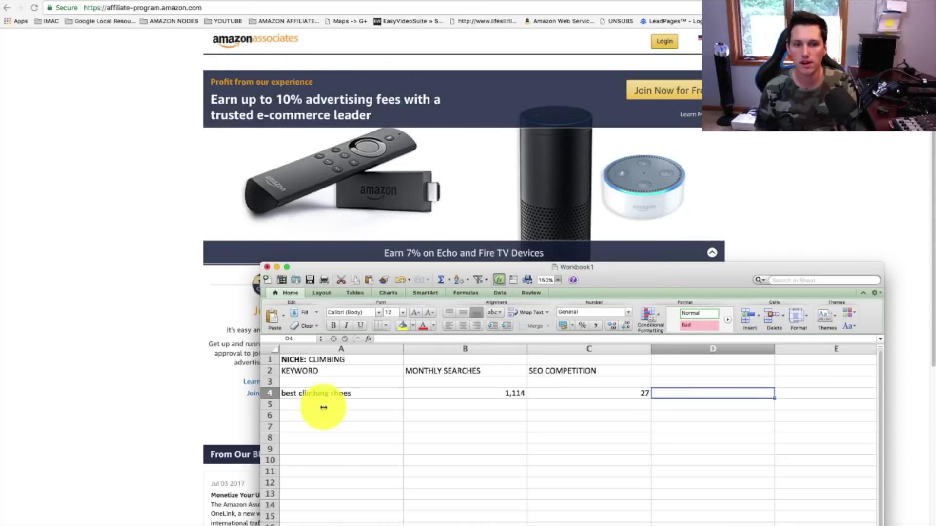
{"action": "left_click", "coordinate": [371, 393]}
{"action": "left_click", "coordinate": [637, 258]}
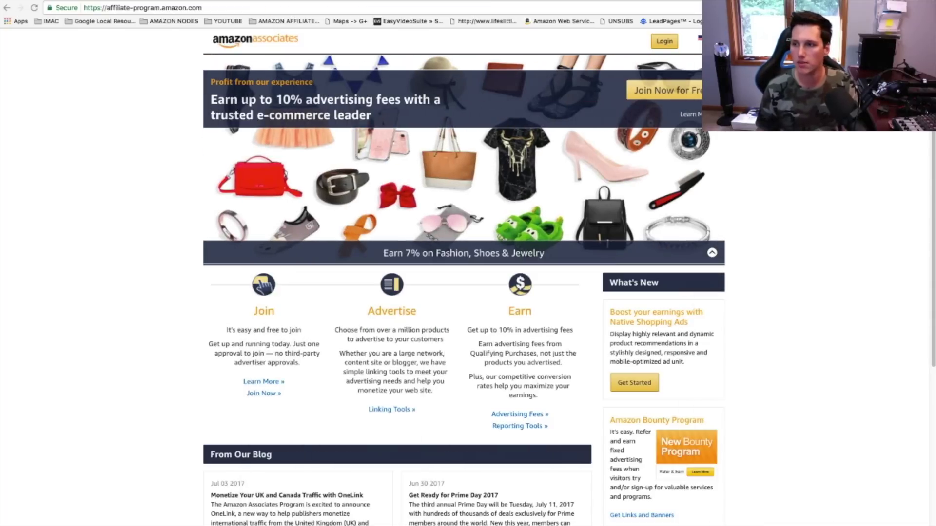
Step: Go to the open Amazon camera page and search all departments for "climbing shoes"
{"action": "left_click", "coordinate": [324, 3]}
{"action": "left_click_drag", "start_coordinate": [200, 46], "coordinate": [128, 43]}
{"action": "left_click", "coordinate": [128, 43]}
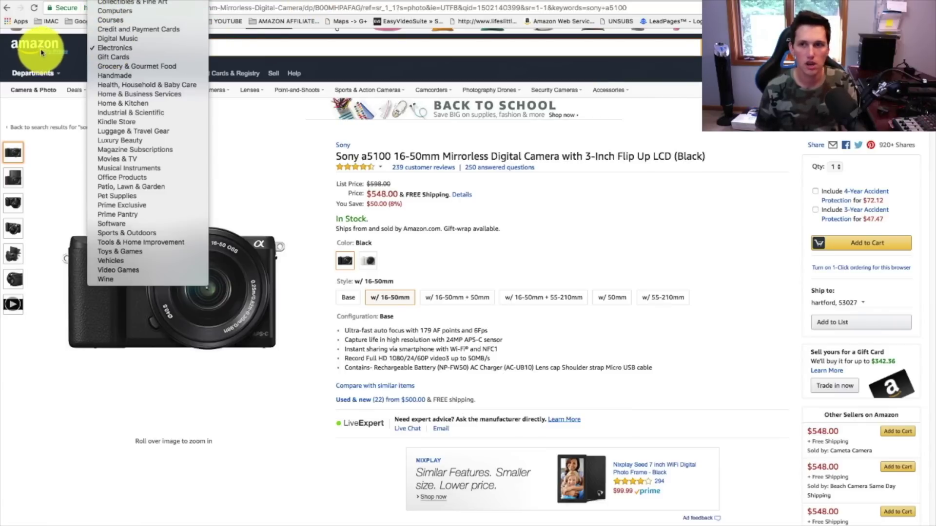
{"action": "left_click", "coordinate": [173, 20]}
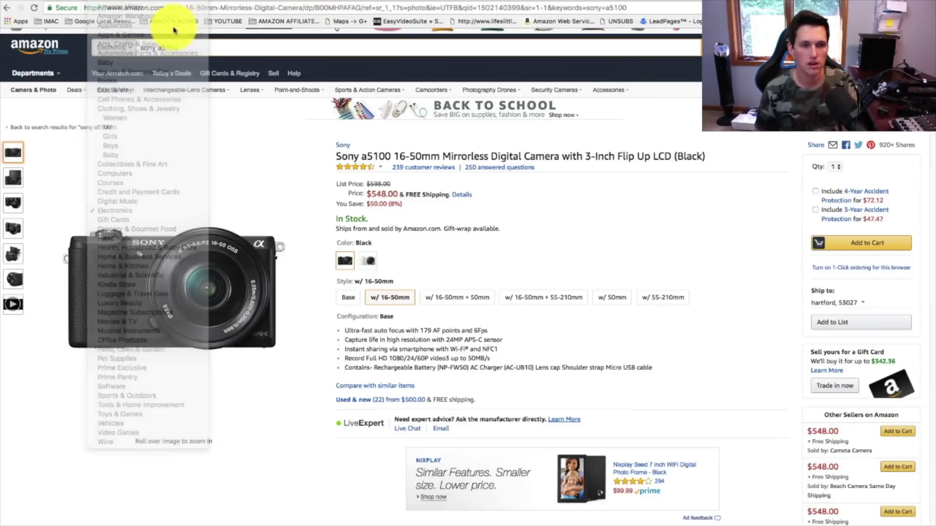
{"action": "type", "text": "climbing "}
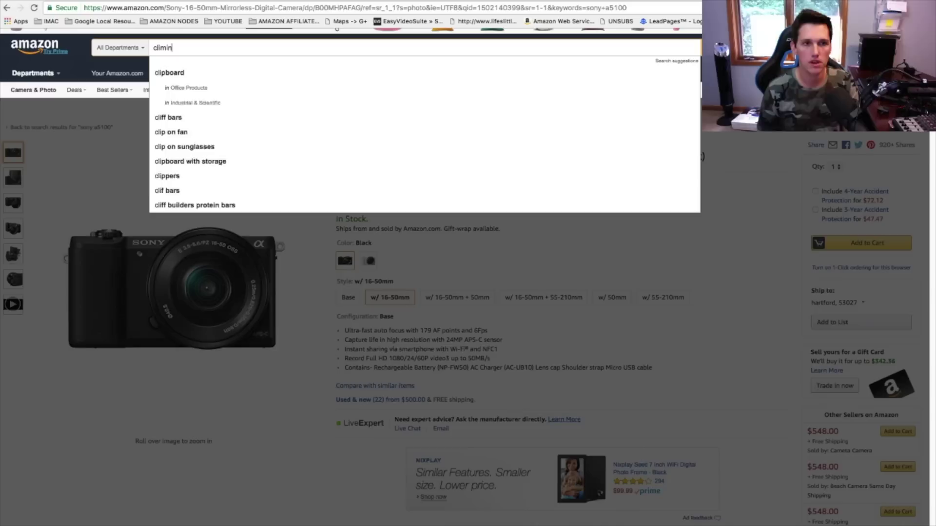
{"action": "type", "text": "shoes"}
{"action": "key", "text": "Return"}
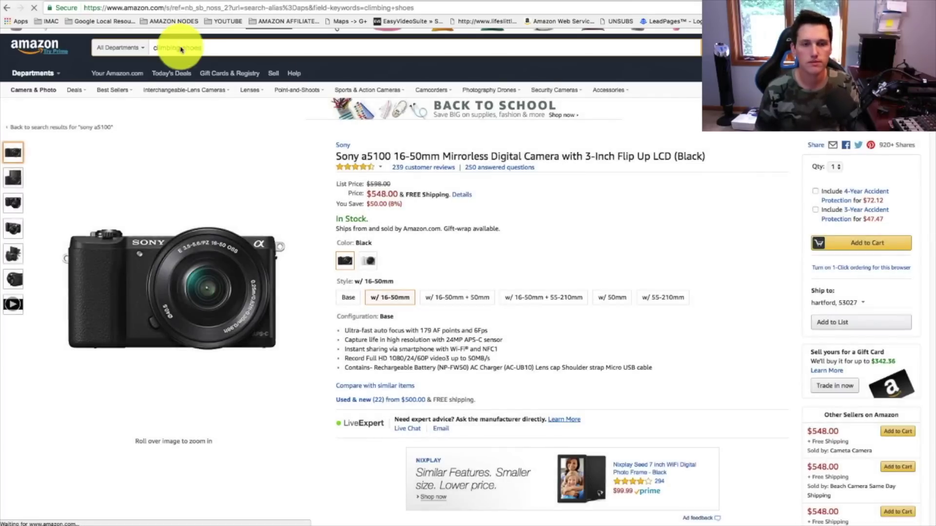
Step: Search Google for "climbing shoes"
{"action": "left_click", "coordinate": [156, 9]}
{"action": "type", "text": "climbing shoes"}
{"action": "key", "text": "Return"}
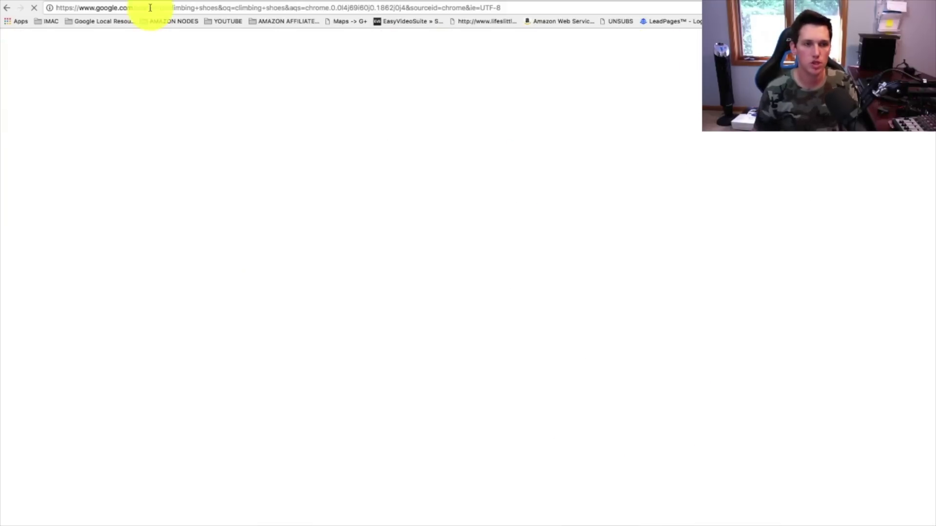
Step: Examine the ads, shopping listings and organic results on Google's "climbing shoes" page
{"action": "scroll", "coordinate": [396, 330], "scroll_direction": "down", "scroll_amount": 5}
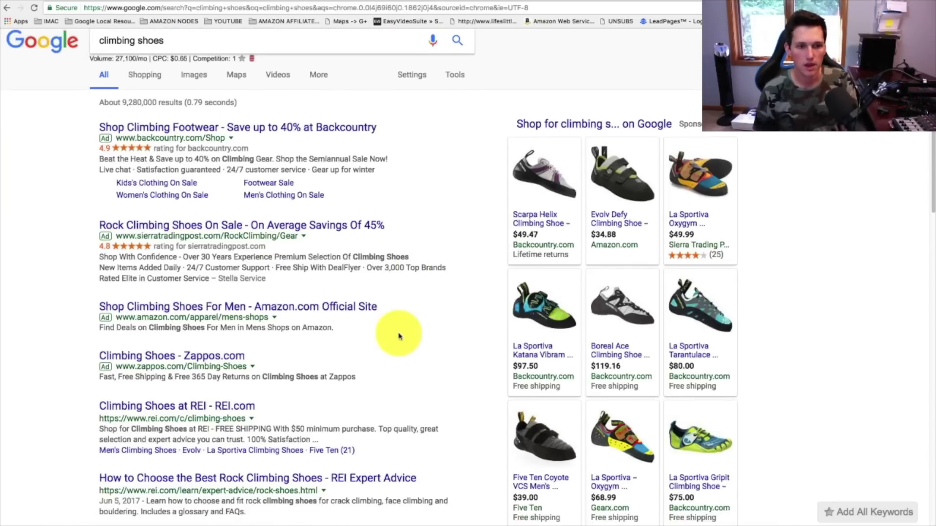
{"action": "scroll", "coordinate": [267, 289], "scroll_direction": "down", "scroll_amount": 6}
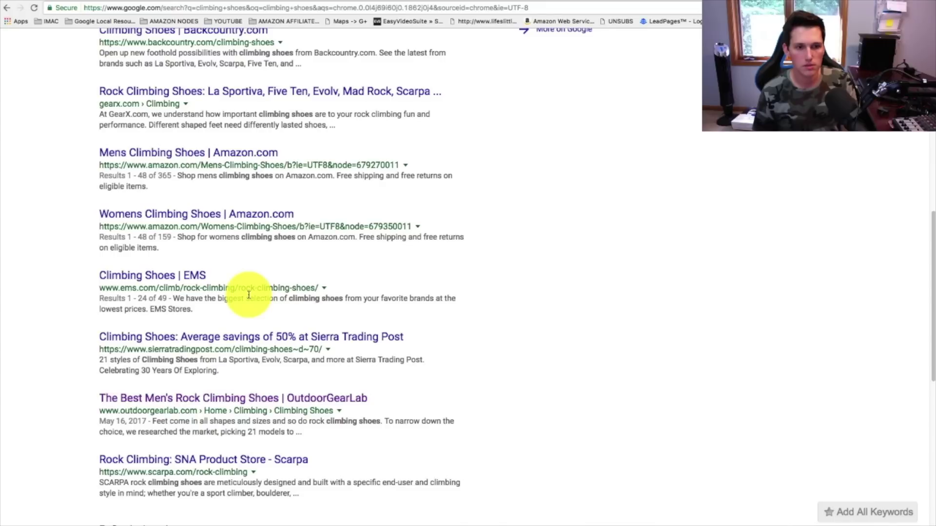
{"action": "scroll", "coordinate": [248, 295], "scroll_direction": "down", "scroll_amount": 2}
{"action": "scroll", "coordinate": [250, 303], "scroll_direction": "up", "scroll_amount": 12}
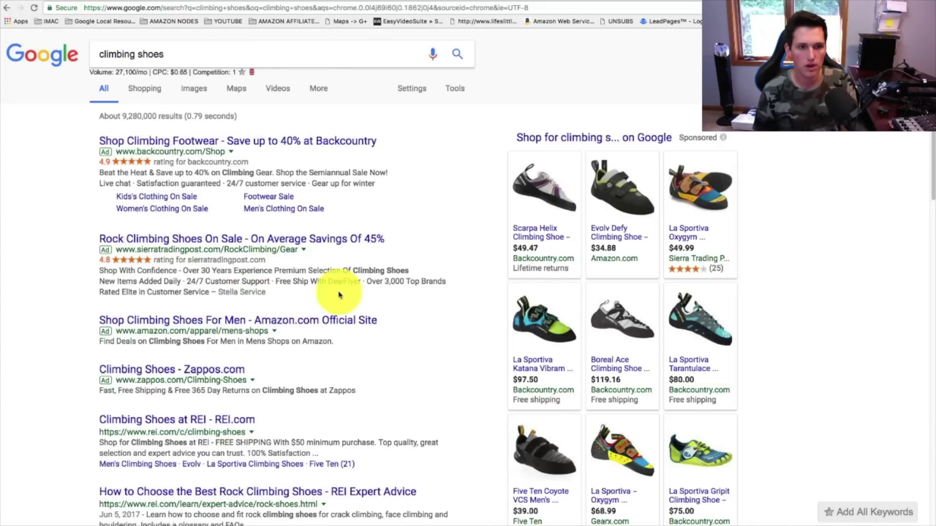
{"action": "scroll", "coordinate": [725, 314], "scroll_direction": "down", "scroll_amount": 1}
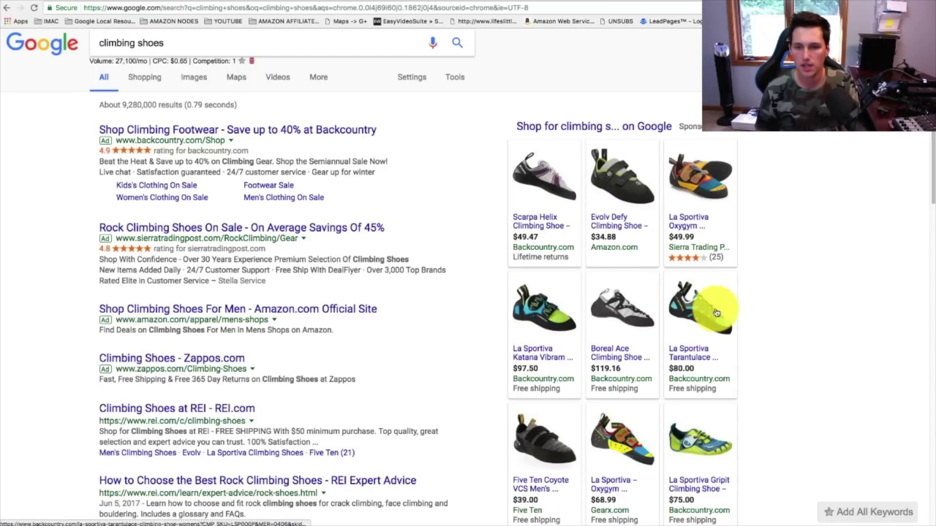
{"action": "scroll", "coordinate": [626, 400], "scroll_direction": "down", "scroll_amount": 1}
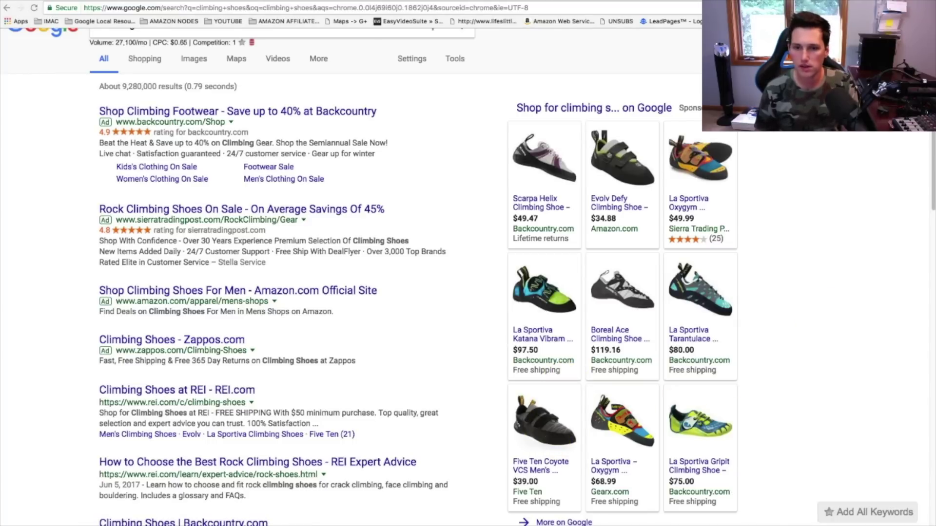
{"action": "scroll", "coordinate": [563, 478], "scroll_direction": "down", "scroll_amount": 1}
{"action": "scroll", "coordinate": [580, 424], "scroll_direction": "down", "scroll_amount": 1}
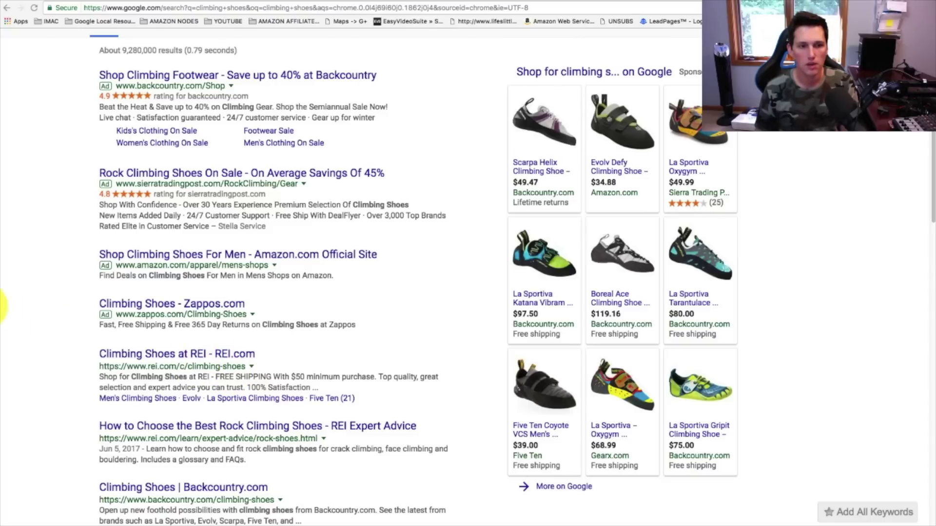
Step: Open the Amazon ad for men's climbing shoes and examine the product prices and the Scarpa Men's Instinct VS rating
{"action": "left_click", "coordinate": [193, 254]}
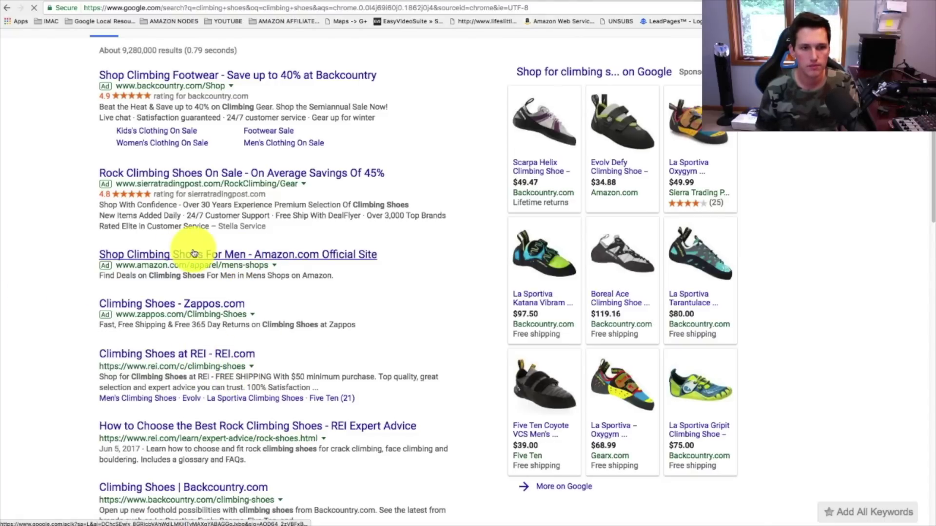
{"action": "scroll", "coordinate": [244, 385], "scroll_direction": "down", "scroll_amount": 4}
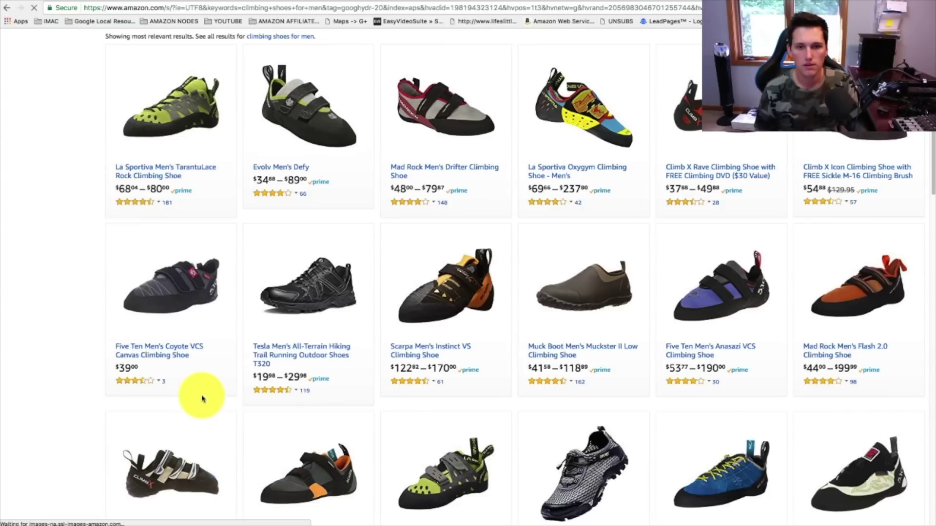
{"action": "scroll", "coordinate": [205, 397], "scroll_direction": "up", "scroll_amount": 2}
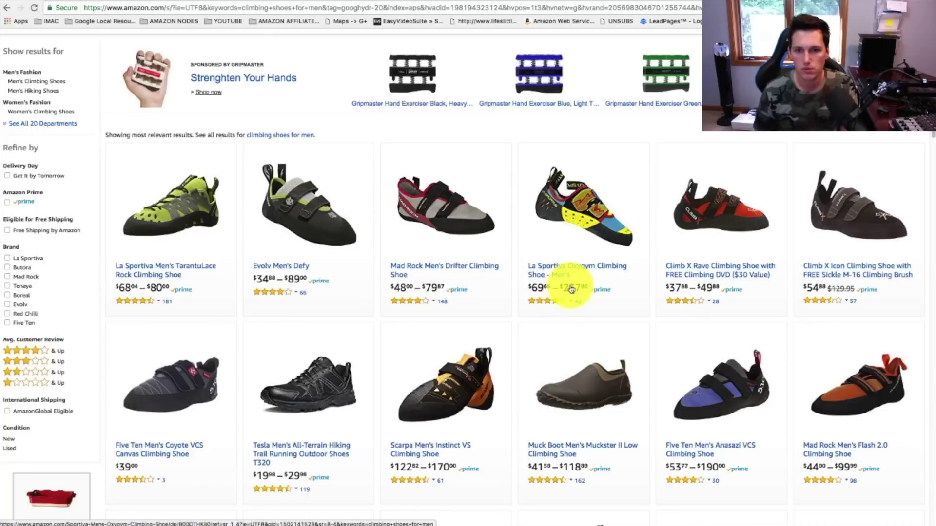
{"action": "scroll", "coordinate": [493, 351], "scroll_direction": "down", "scroll_amount": 2}
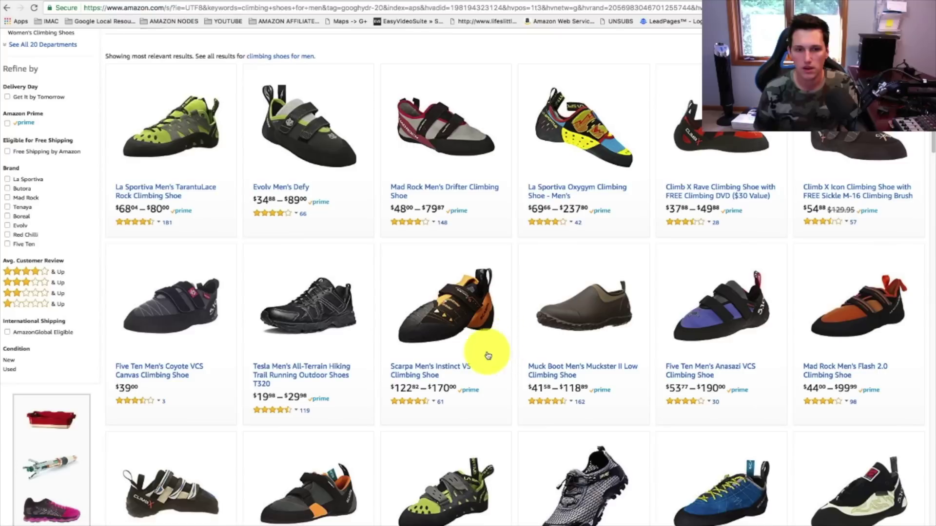
{"action": "scroll", "coordinate": [345, 387], "scroll_direction": "down", "scroll_amount": 1}
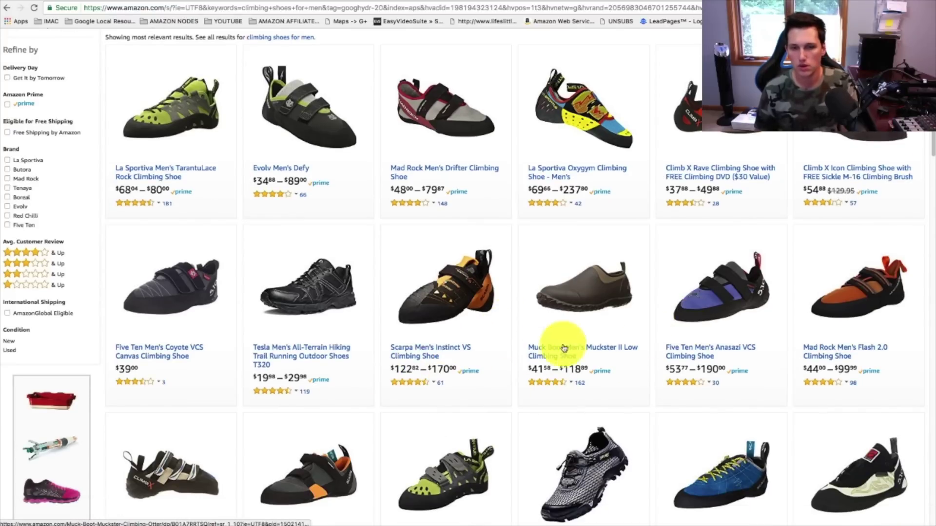
{"action": "scroll", "coordinate": [608, 341], "scroll_direction": "down", "scroll_amount": 1}
{"action": "scroll", "coordinate": [617, 367], "scroll_direction": "down", "scroll_amount": 1}
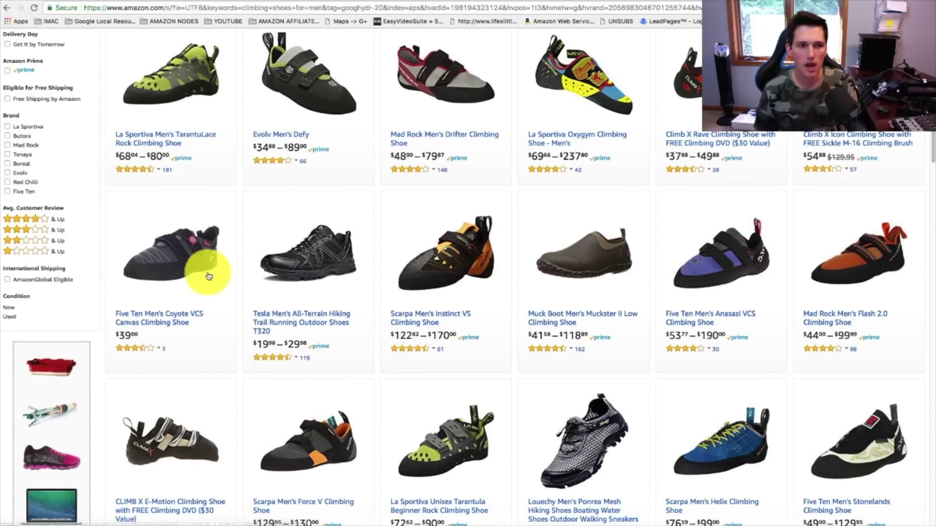
{"action": "scroll", "coordinate": [275, 230], "scroll_direction": "down", "scroll_amount": 1}
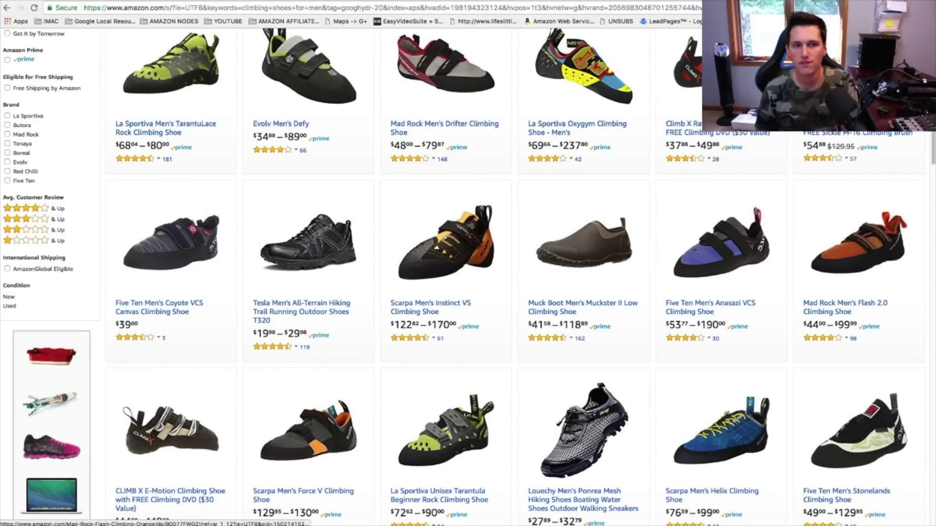
{"action": "scroll", "coordinate": [428, 307], "scroll_direction": "down", "scroll_amount": 5}
{"action": "mouse_move", "coordinate": [429, 312]}
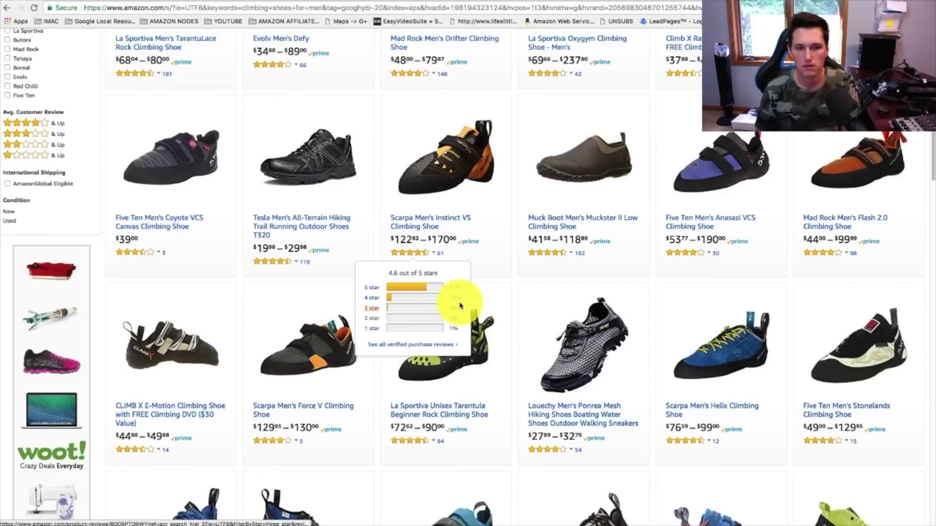
{"action": "left_click", "coordinate": [412, 252]}
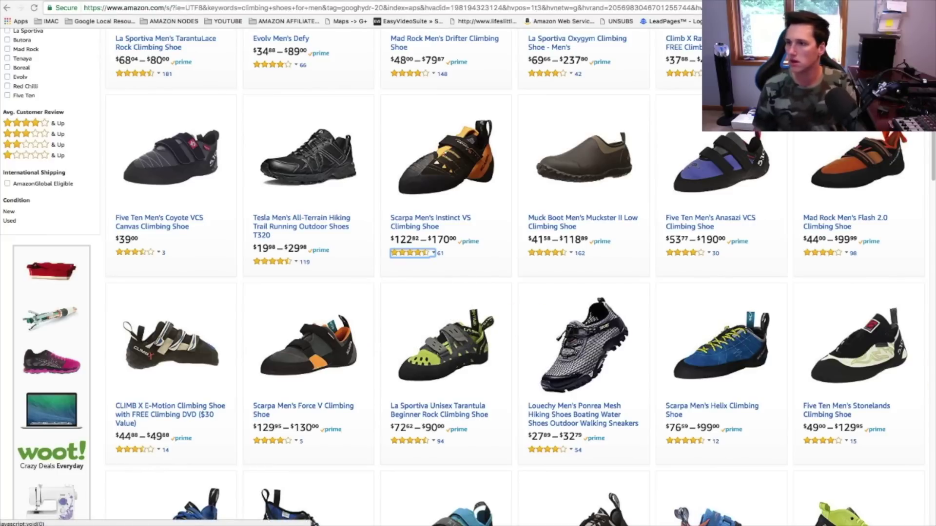
Step: Switch to the Excel workbook, reposition it over the Amazon listings, and enter the price range "$50 - $180" in D4
{"action": "key", "text": "super+Tab"}
{"action": "left_click_drag", "start_coordinate": [403, 120], "coordinate": [609, 126]}
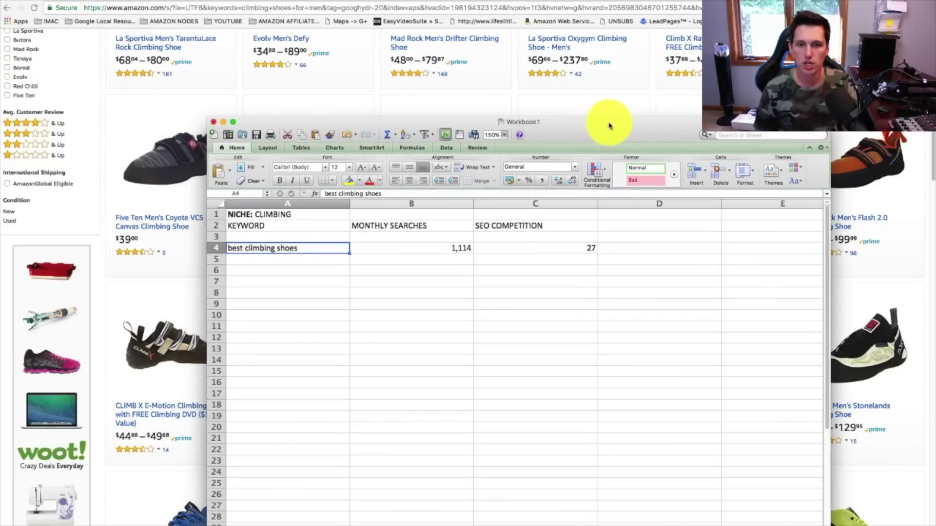
{"action": "left_click", "coordinate": [627, 249]}
{"action": "type", "text": "$50 - $180"}
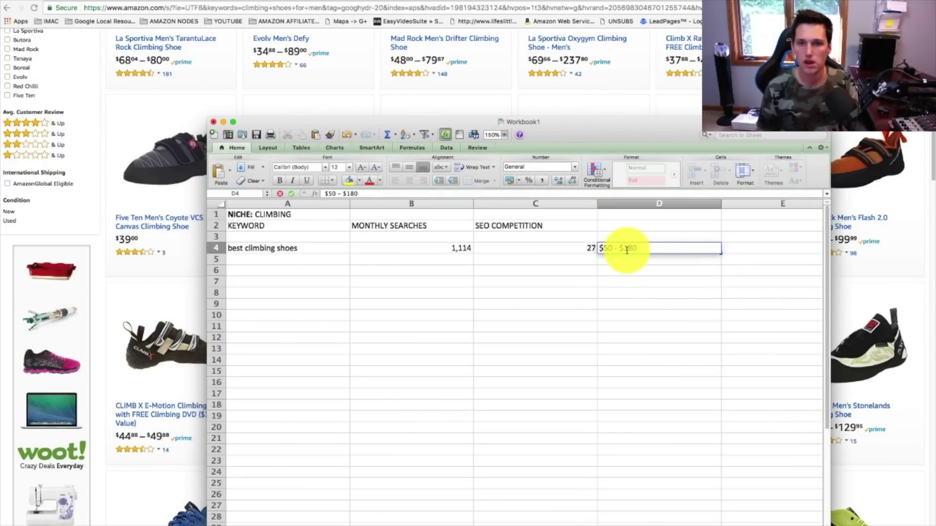
Step: Add the column heading "Average Sale Price" in D2
{"action": "left_click", "coordinate": [649, 226]}
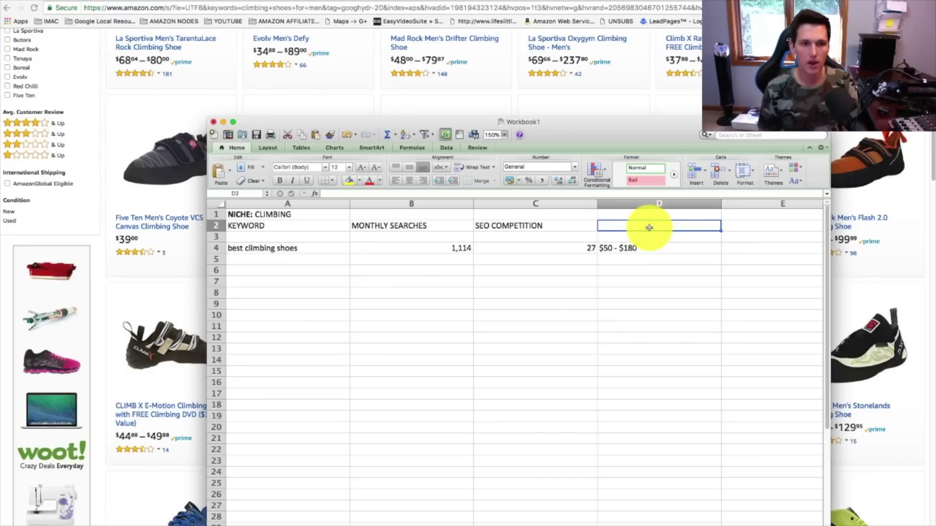
{"action": "left_click", "coordinate": [255, 247]}
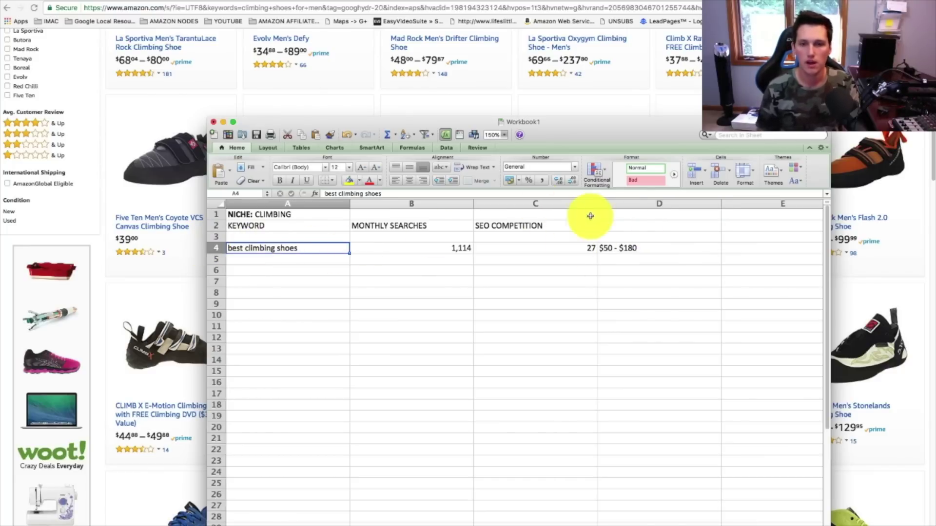
{"action": "left_click", "coordinate": [633, 223]}
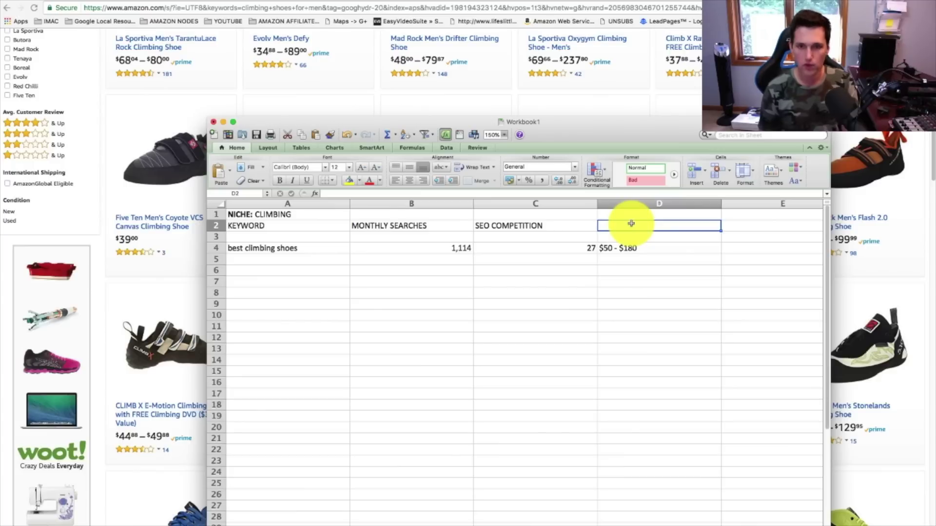
{"action": "type", "text": "Av"}
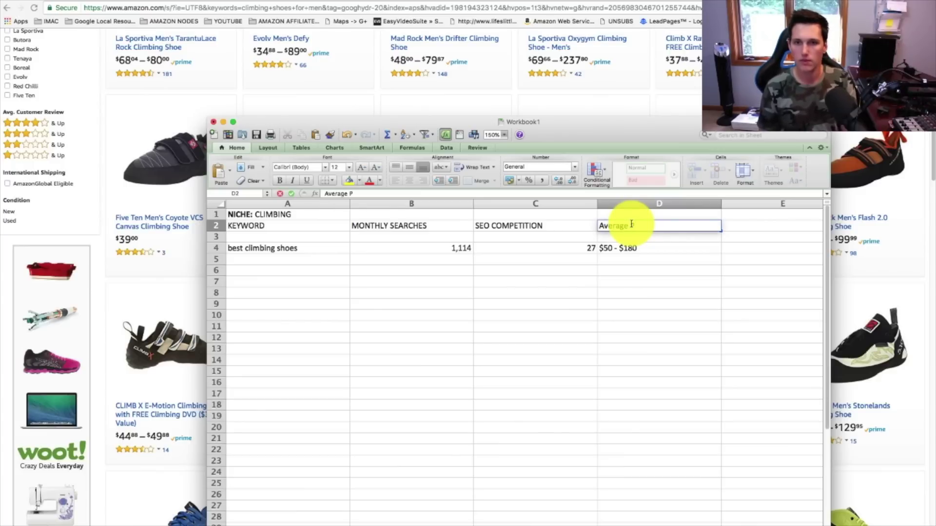
{"action": "type", "text": "erage Sale Price"}
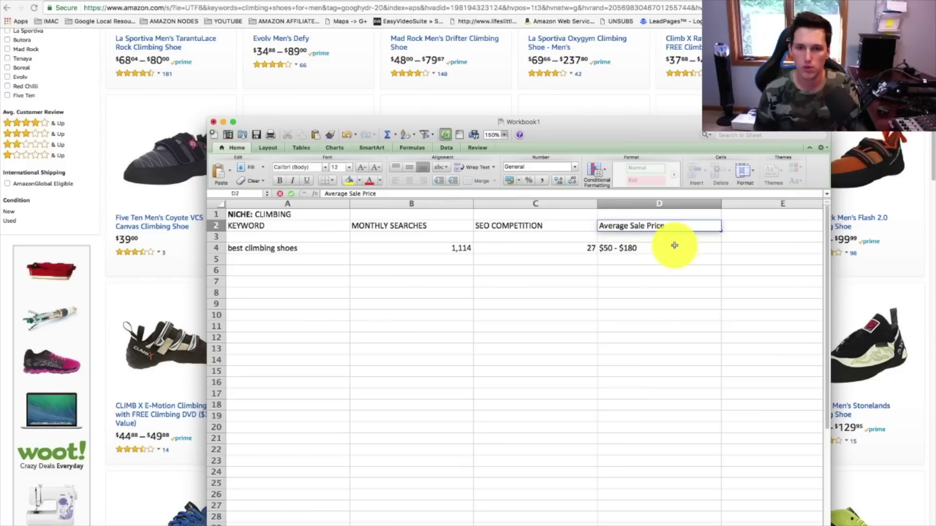
Step: Change the column heading in D2 to "AVERAGE SALES PRICE"
{"action": "left_click", "coordinate": [653, 293]}
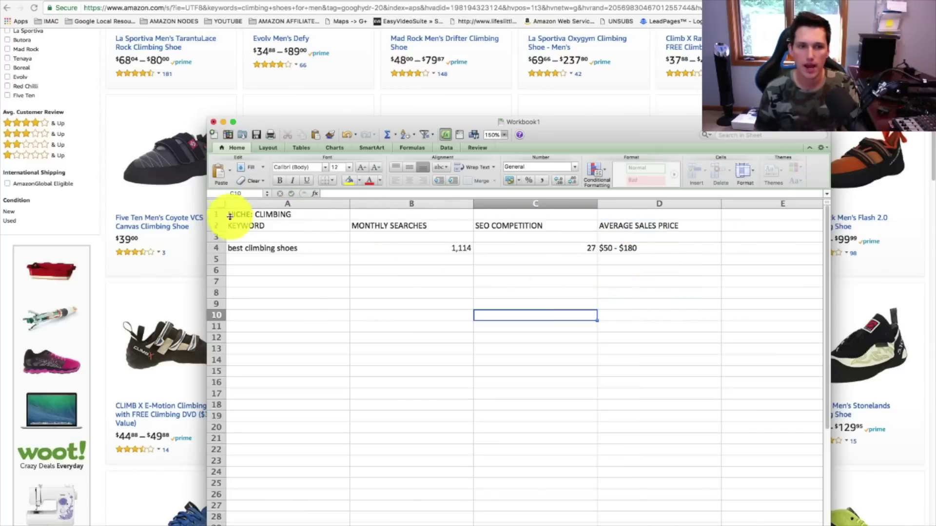
{"action": "left_click", "coordinate": [216, 226]}
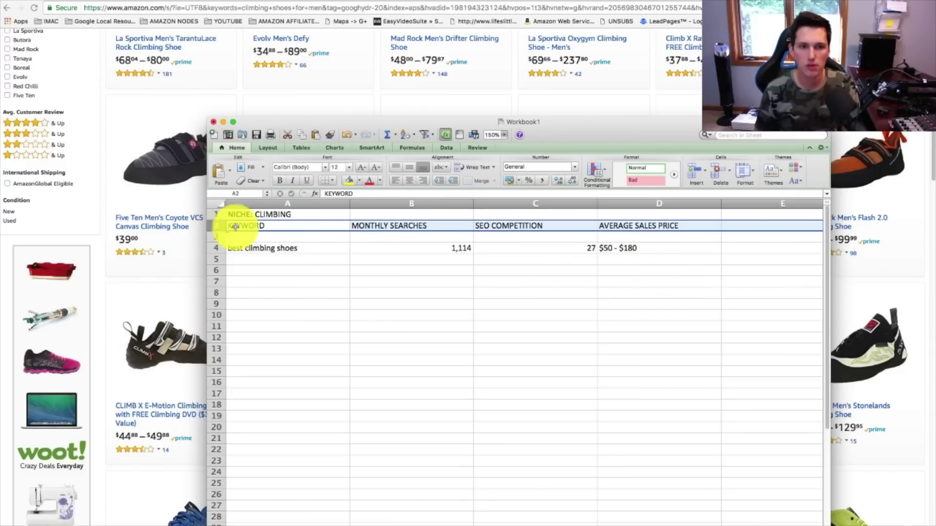
{"action": "left_click", "coordinate": [359, 180]}
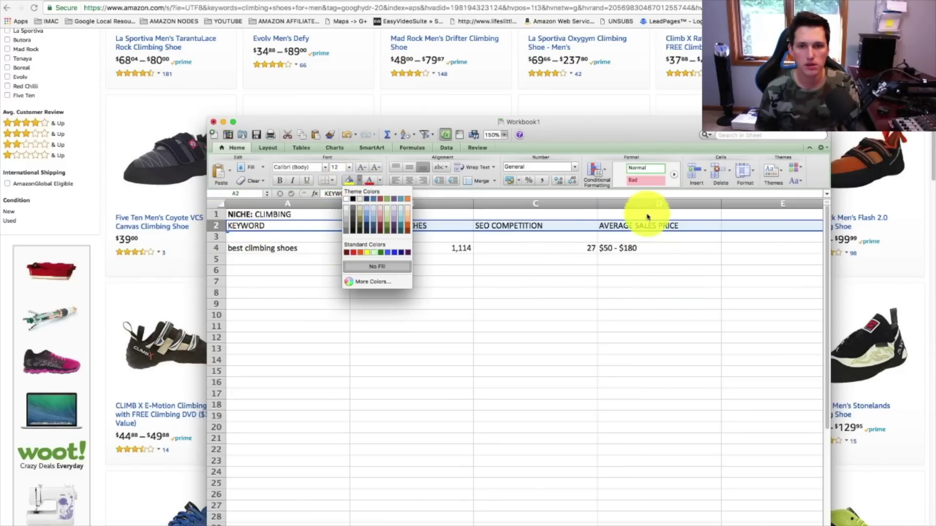
{"action": "left_click", "coordinate": [710, 220]}
Step: Fill the header cells A2:D2 with black and set their text colour to white
{"action": "left_click_drag", "start_coordinate": [710, 219], "coordinate": [247, 217]}
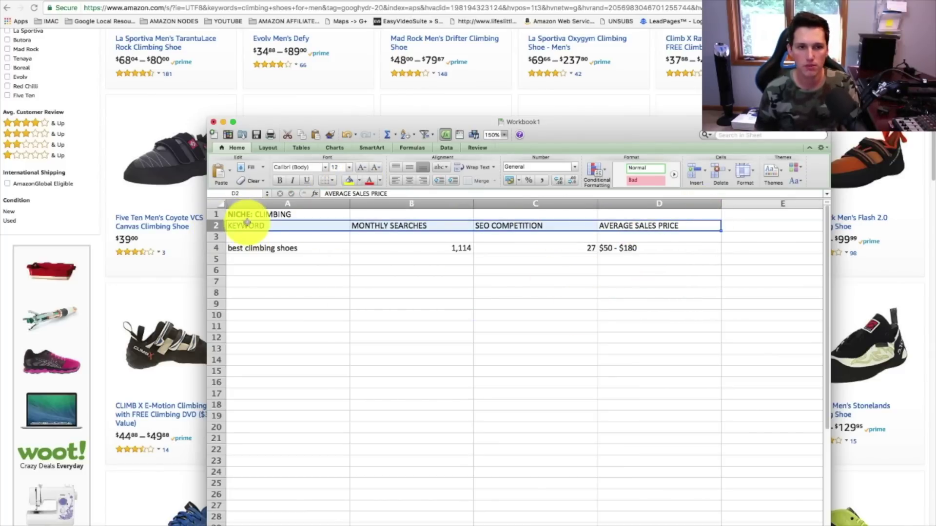
{"action": "left_click", "coordinate": [359, 181]}
{"action": "left_click", "coordinate": [359, 199]}
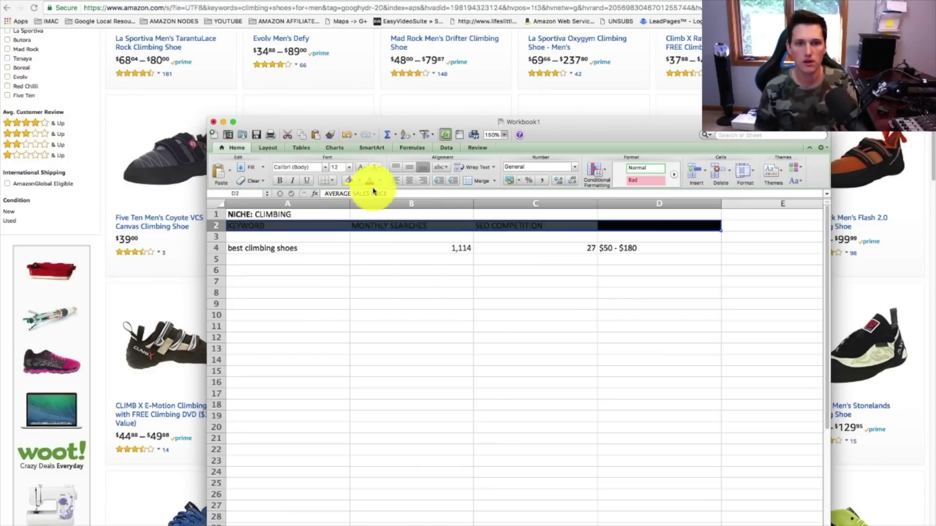
{"action": "left_click", "coordinate": [380, 182]}
{"action": "left_click", "coordinate": [368, 213]}
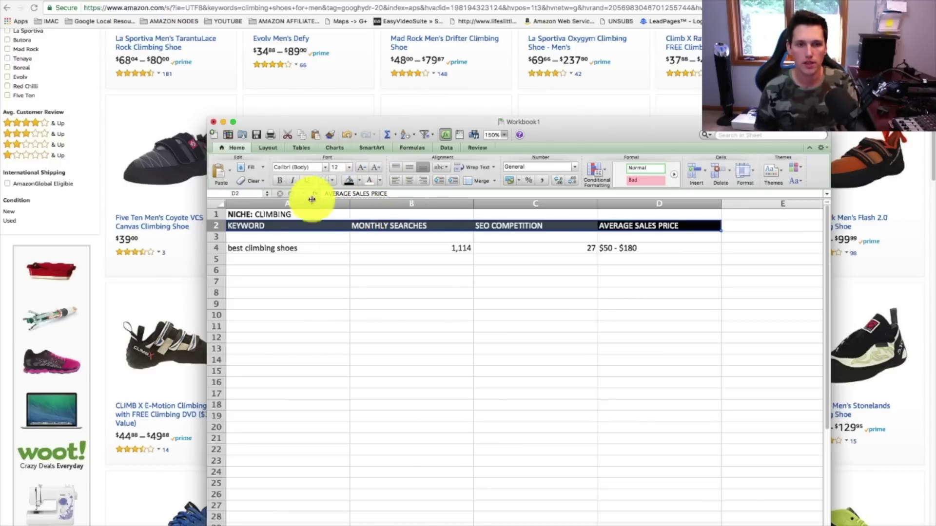
{"action": "left_click", "coordinate": [341, 293]}
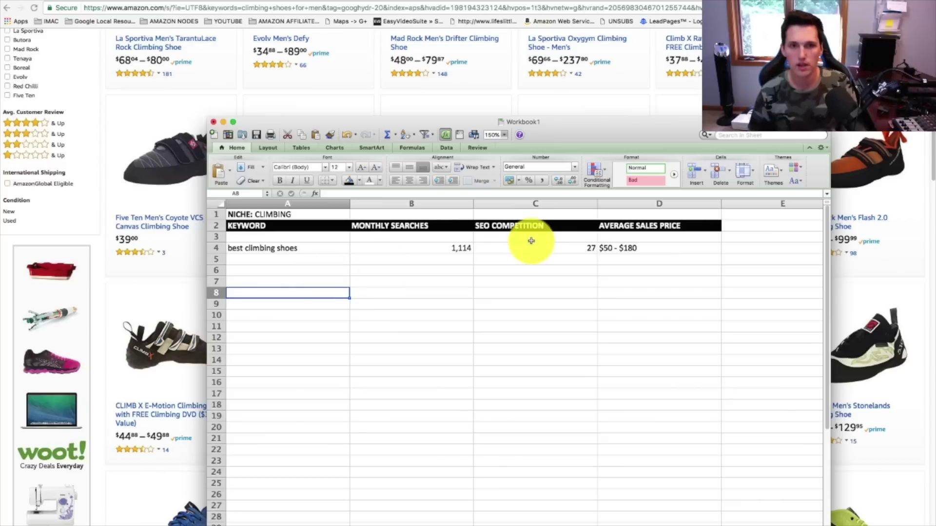
Step: Save the workbook as amazon-keyword-research.xlsx and reposition its window over the Amazon listings
{"action": "key", "text": "Tab"}
{"action": "left_click", "coordinate": [289, 251]}
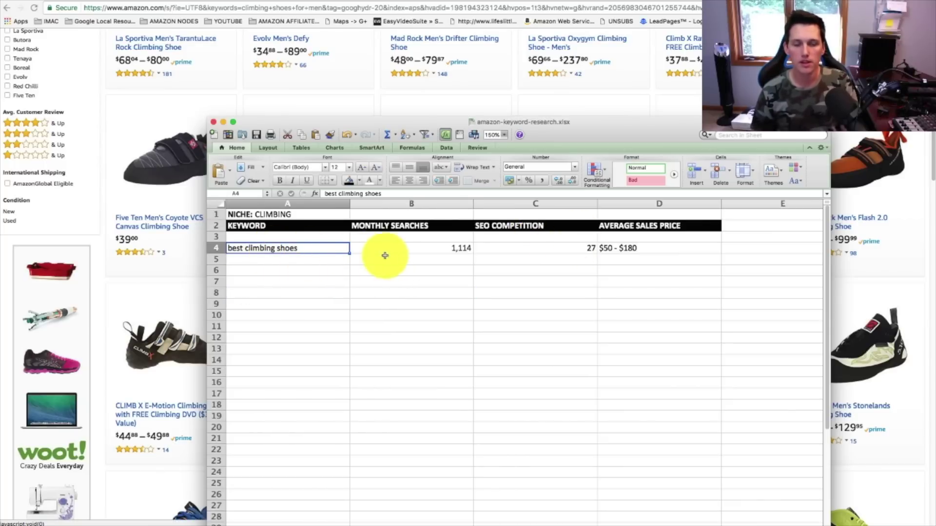
{"action": "left_click_drag", "start_coordinate": [527, 125], "coordinate": [523, 79]}
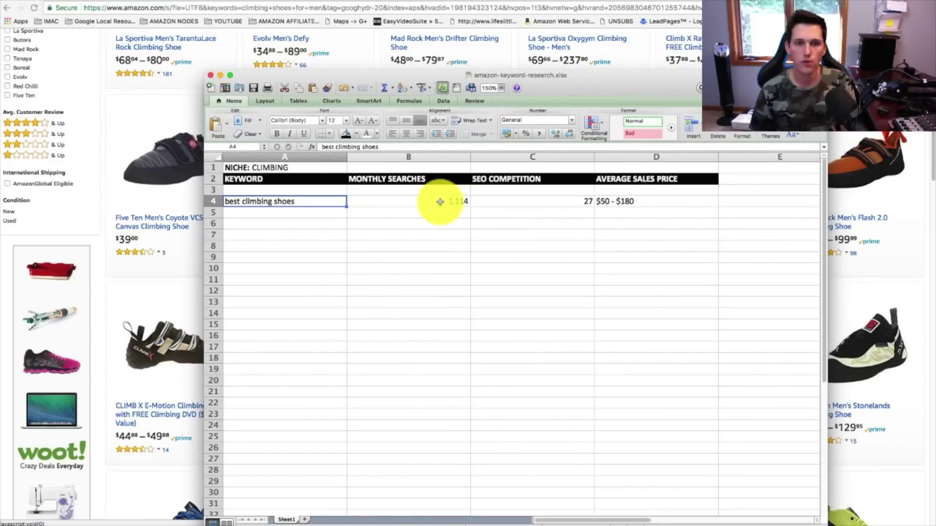
Step: Review the keyword, monthly searches, SEO competition and average sales price recorded in the "best climbing shoes" row
{"action": "left_click", "coordinate": [440, 202]}
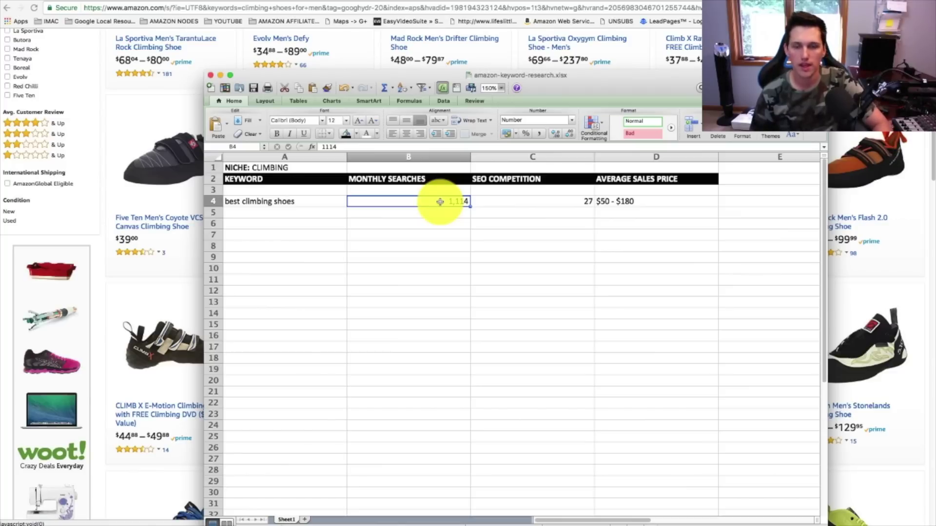
{"action": "key", "text": "Right"}
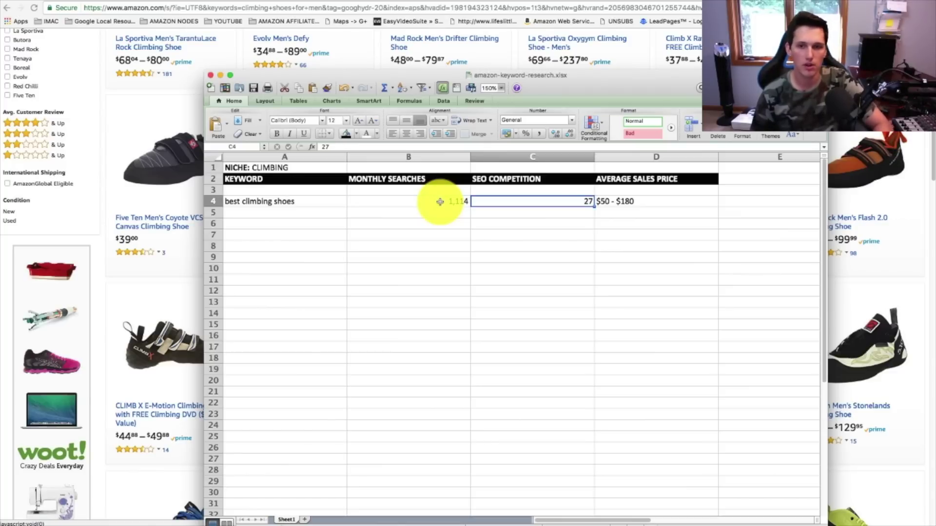
{"action": "key", "text": "Right"}
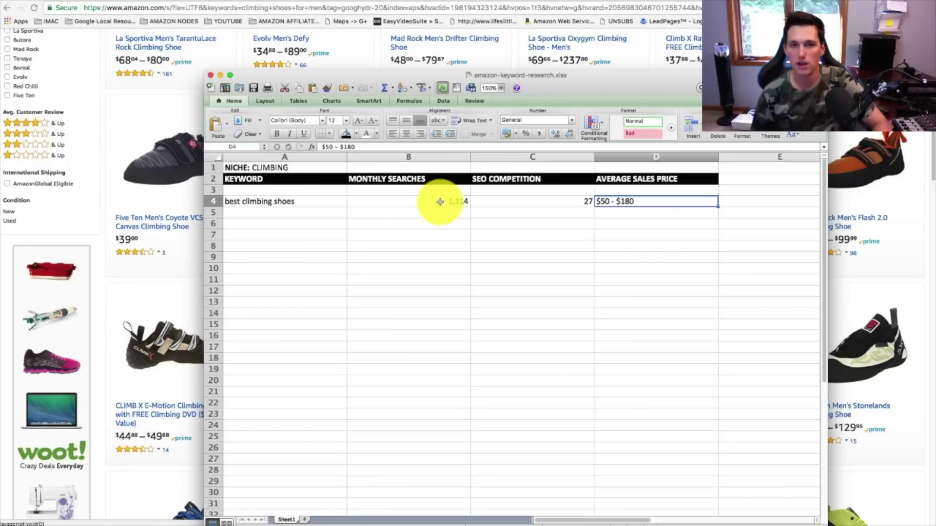
{"action": "key", "text": "Left"}
{"action": "key", "text": "Left"}
{"action": "key", "text": "Left"}
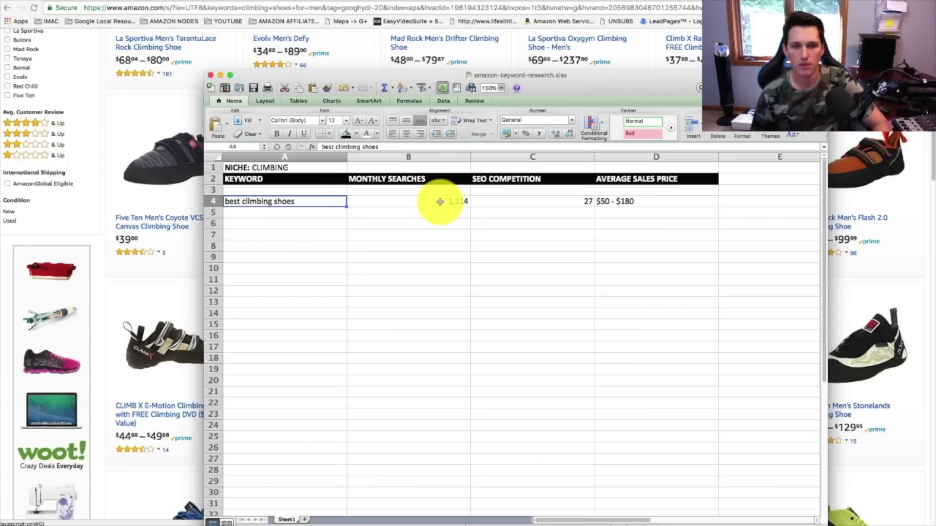
{"action": "key", "text": "Right"}
{"action": "key", "text": "Right"}
{"action": "key", "text": "Right"}
{"action": "key", "text": "Down"}
{"action": "key", "text": "Left"}
{"action": "key", "text": "Left"}
{"action": "key", "text": "Left"}
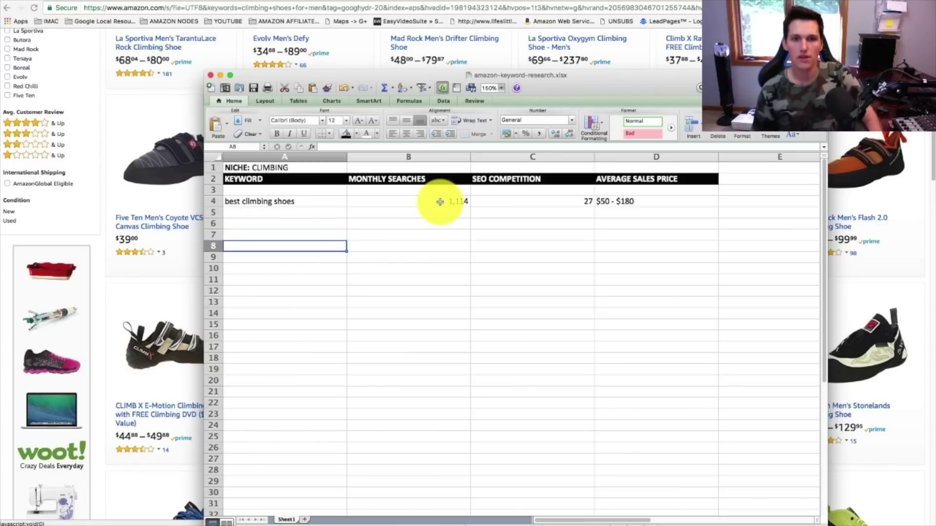
{"action": "left_click_drag", "start_coordinate": [271, 203], "coordinate": [624, 214]}
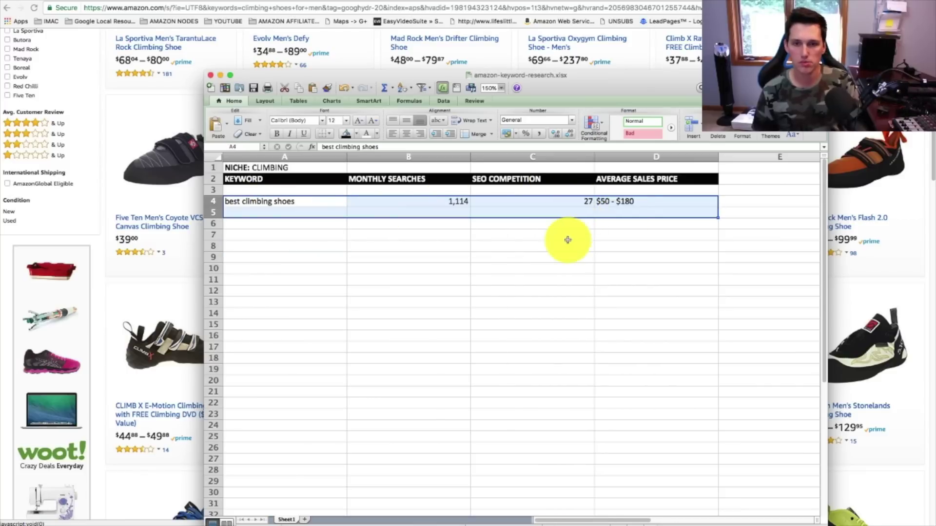
{"action": "left_click", "coordinate": [574, 242]}
{"action": "left_click_drag", "start_coordinate": [561, 77], "coordinate": [588, 56]}
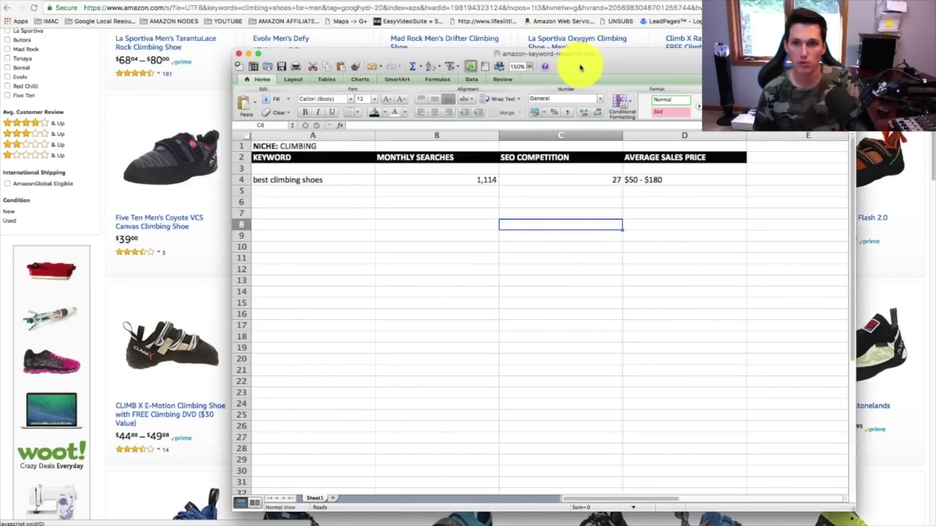
Step: Switch to KWFinder in the browser and look through the keyword suggestions for another low-difficulty "best" keyword
{"action": "key", "text": "super+Tab"}
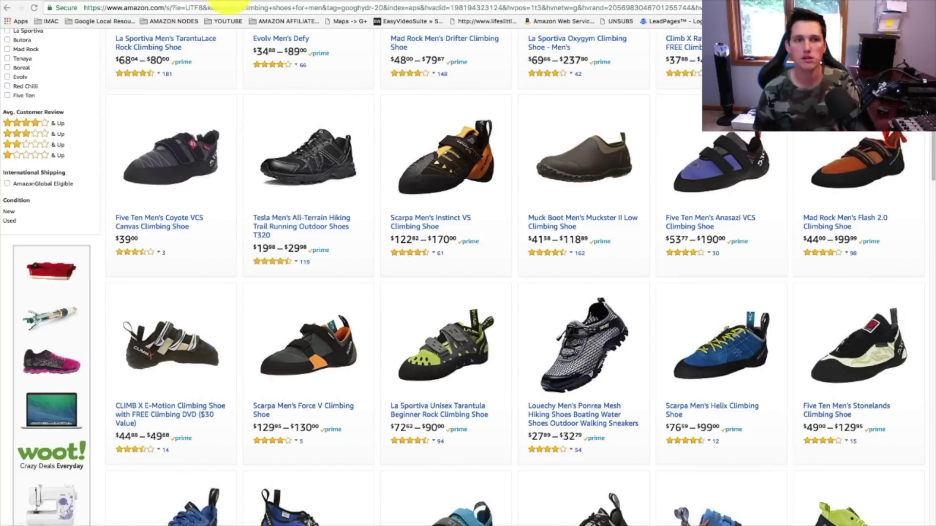
{"action": "left_click", "coordinate": [95, 2]}
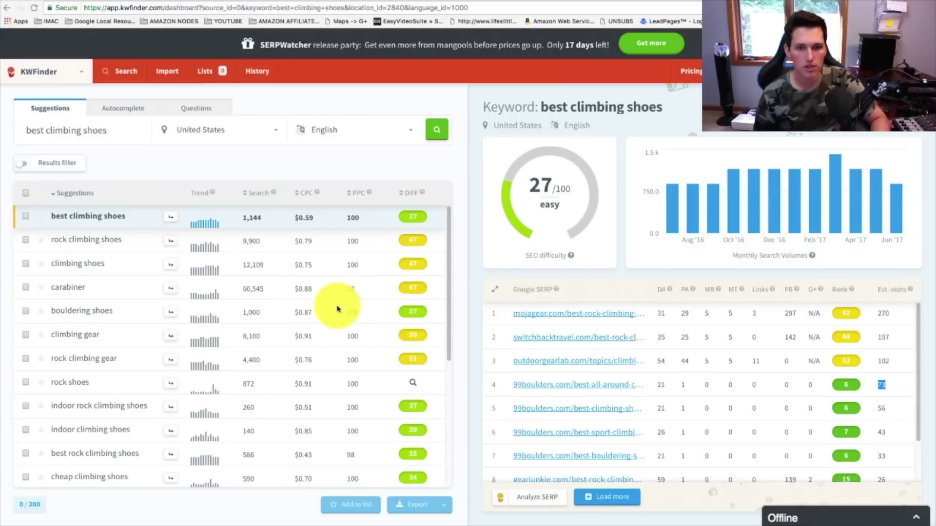
{"action": "scroll", "coordinate": [412, 353], "scroll_direction": "down", "scroll_amount": 2}
{"action": "scroll", "coordinate": [397, 223], "scroll_direction": "up", "scroll_amount": 2}
{"action": "scroll", "coordinate": [419, 266], "scroll_direction": "down", "scroll_amount": 6}
{"action": "scroll", "coordinate": [419, 332], "scroll_direction": "down", "scroll_amount": 3}
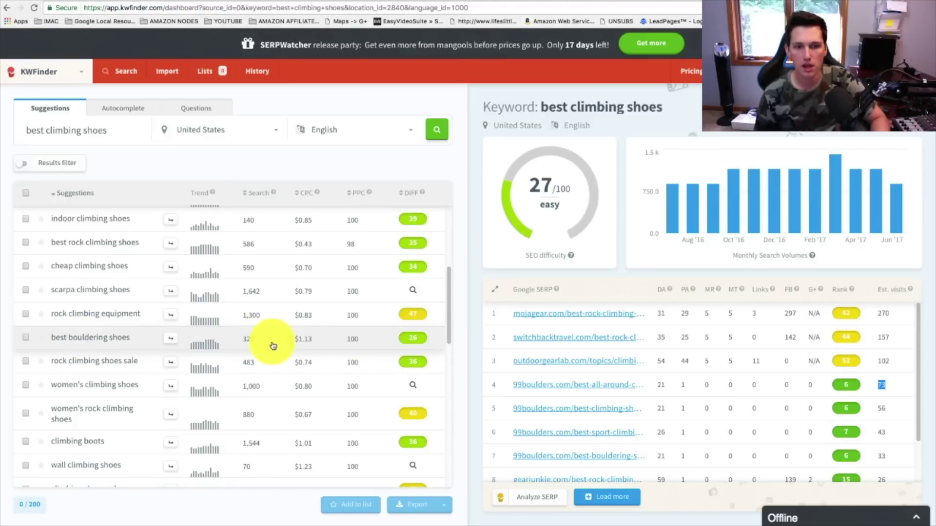
Step: Switch to the Excel workbook and enter "best bouldering shoes" in A5 with 320 monthly searches in B5
{"action": "key", "text": "super+Tab"}
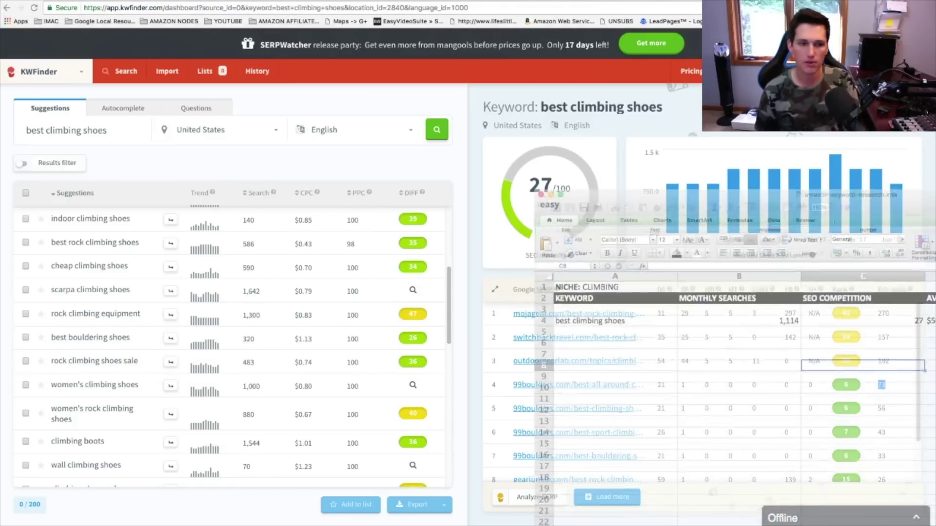
{"action": "left_click", "coordinate": [405, 355]}
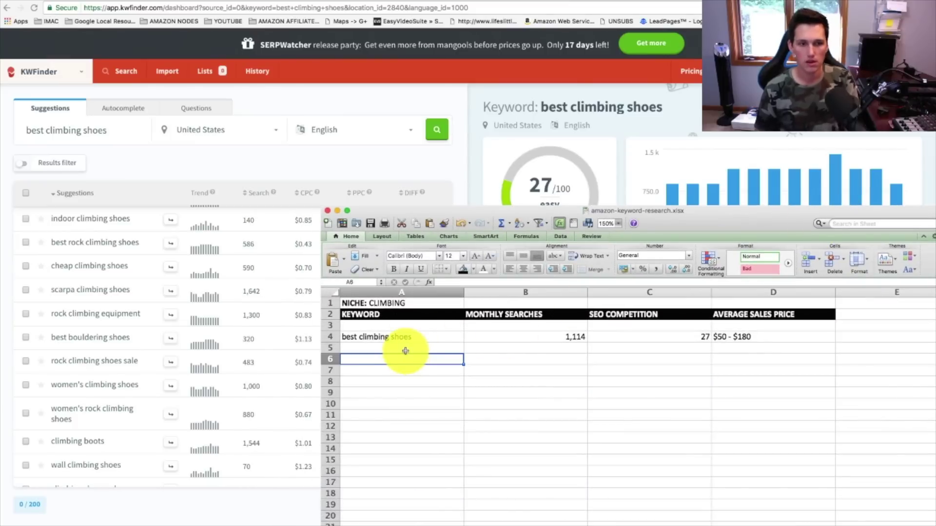
{"action": "type", "text": "best bould"}
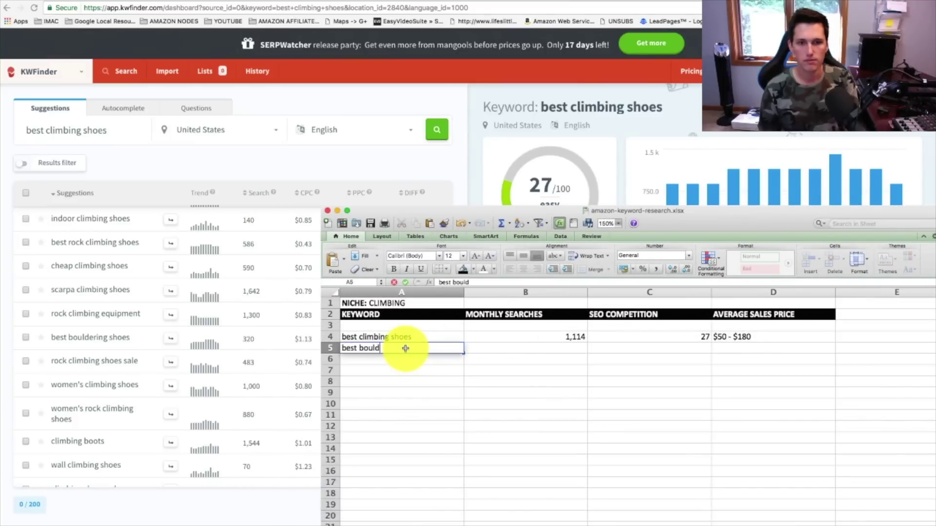
{"action": "type", "text": "ering shoes"}
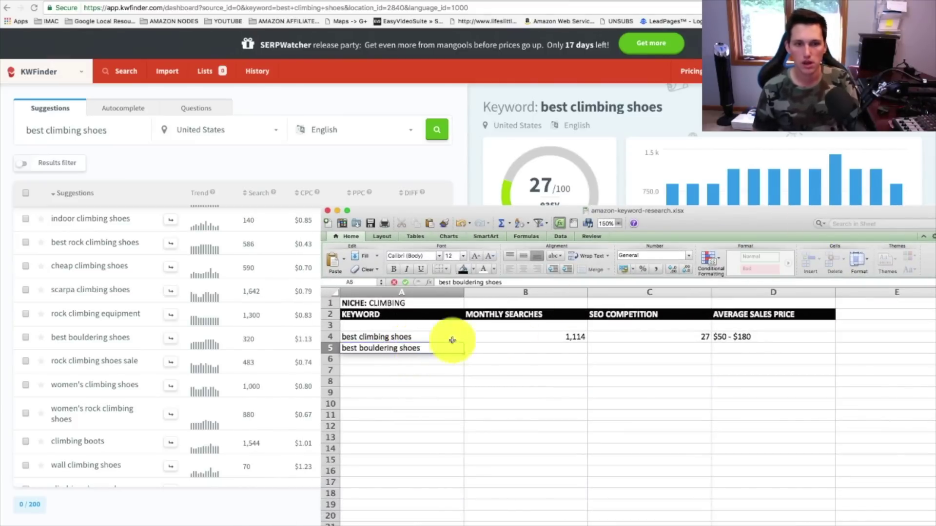
{"action": "key", "text": "Tab"}
{"action": "type", "text": "320"}
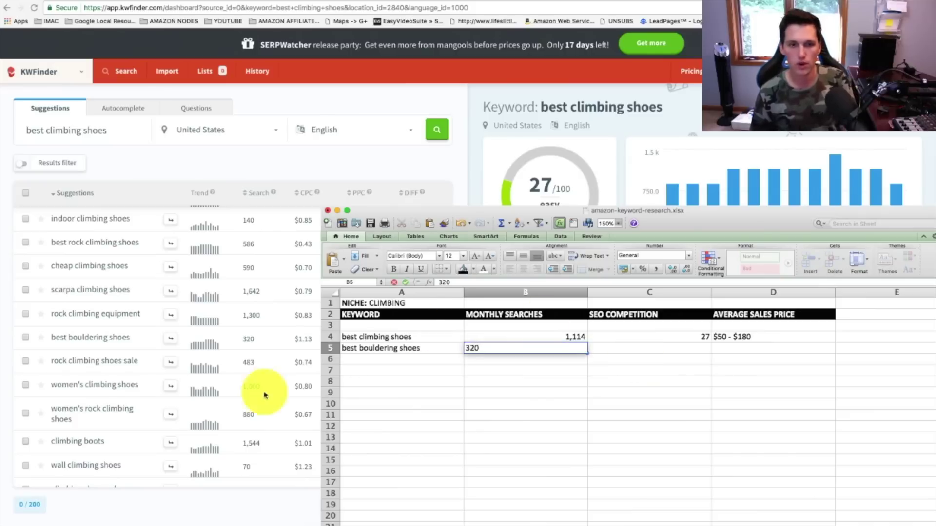
Step: Enter the SEO competition 26 in C5 and the sales price range "$50 - $180" in D5
{"action": "left_click", "coordinate": [624, 348]}
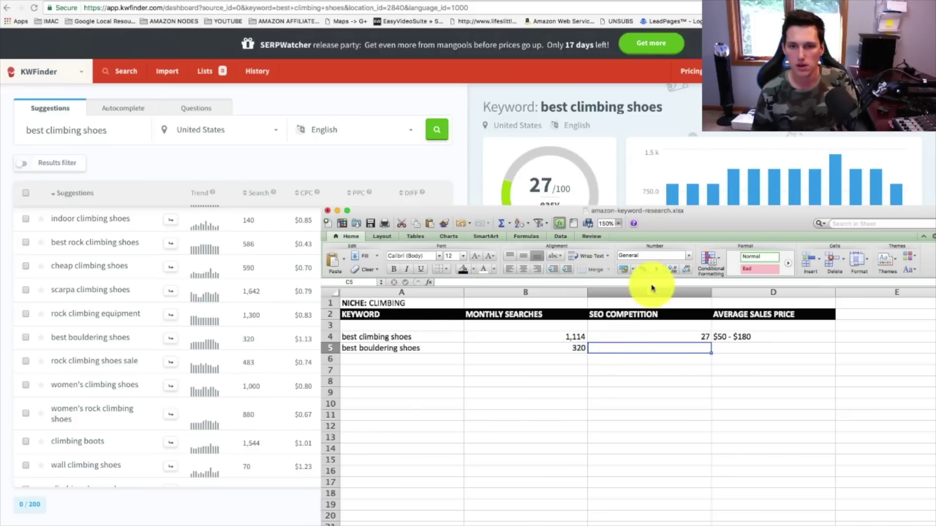
{"action": "left_click_drag", "start_coordinate": [691, 214], "coordinate": [661, 222]}
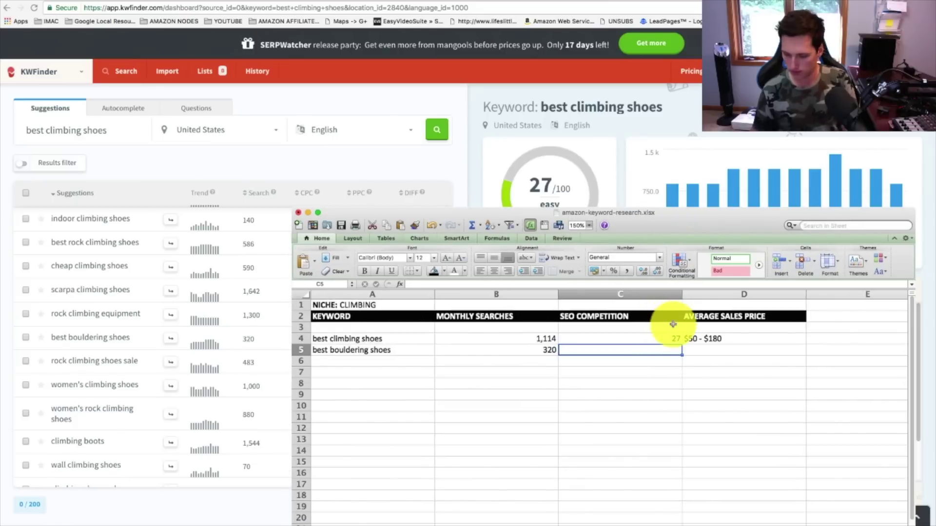
{"action": "type", "text": "26"}
{"action": "left_click", "coordinate": [709, 350]}
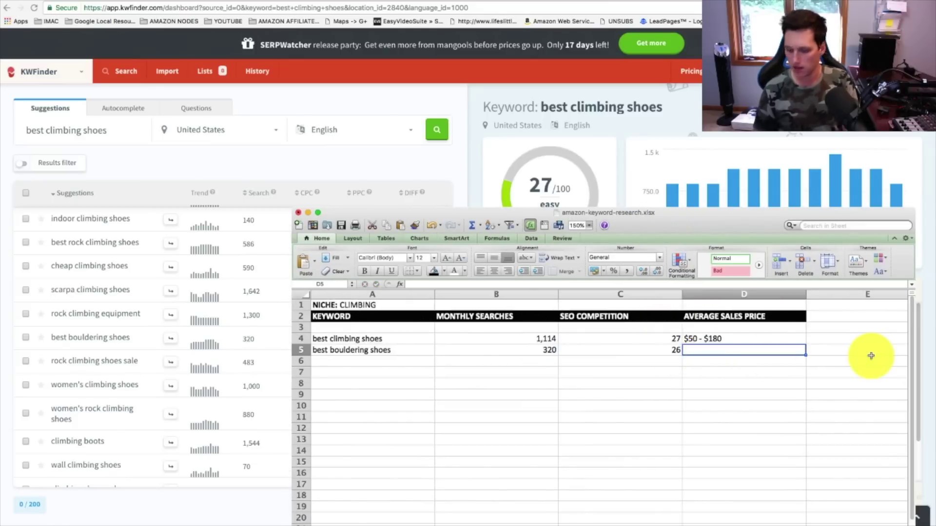
{"action": "type", "text": "$50 - $180"}
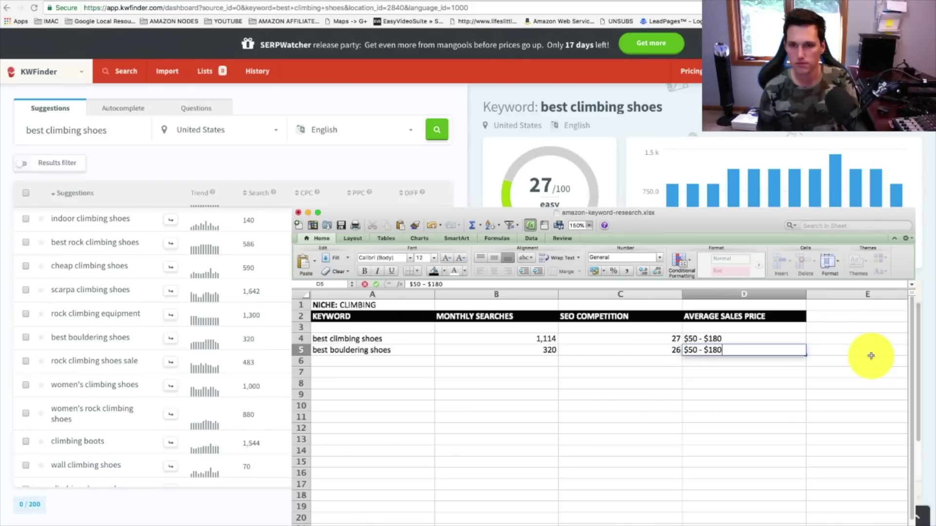
{"action": "key", "text": "Return"}
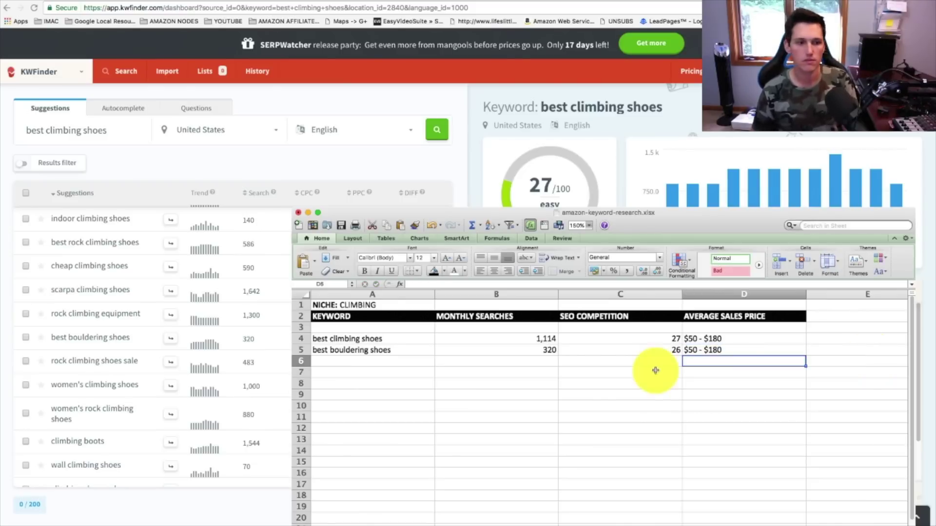
Step: Return to KWFinder and examine the search volumes and difficulty of the remaining climbing keyword suggestions
{"action": "left_click", "coordinate": [605, 200]}
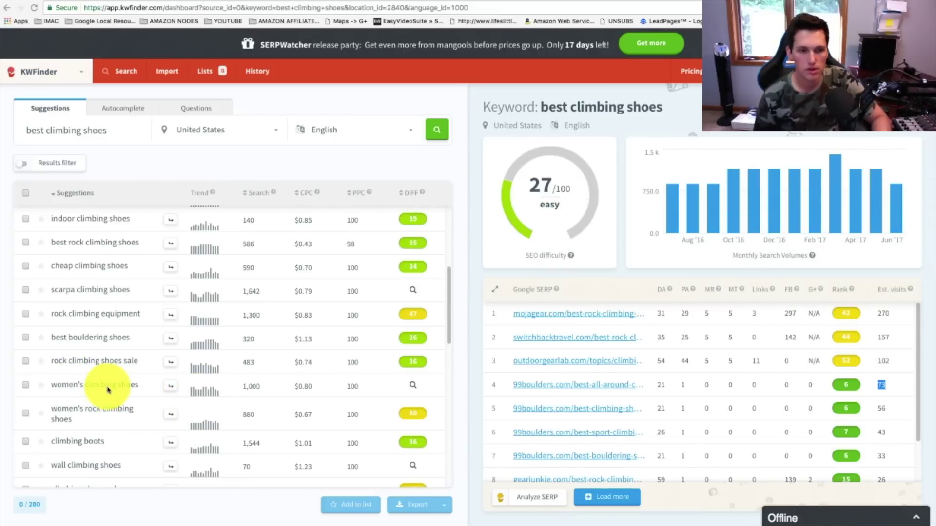
{"action": "scroll", "coordinate": [199, 370], "scroll_direction": "down", "scroll_amount": 1}
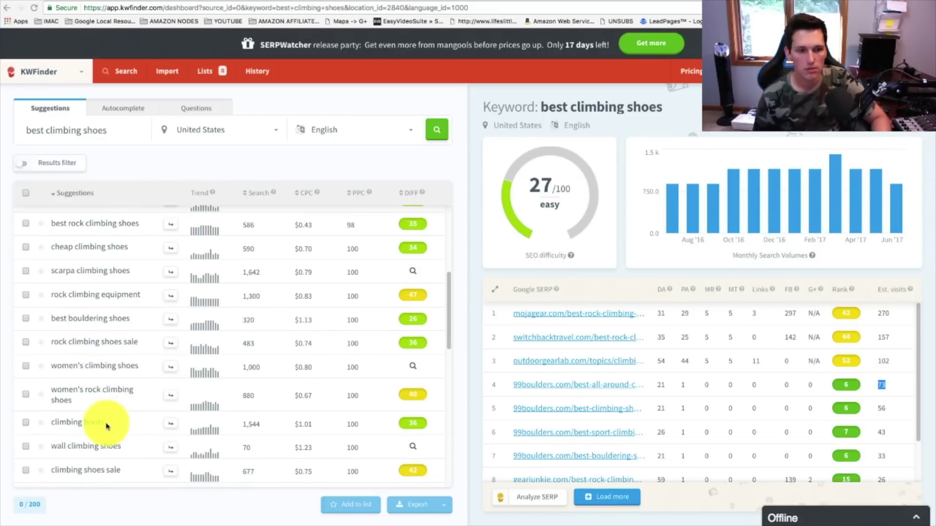
{"action": "scroll", "coordinate": [107, 420], "scroll_direction": "down", "scroll_amount": 6}
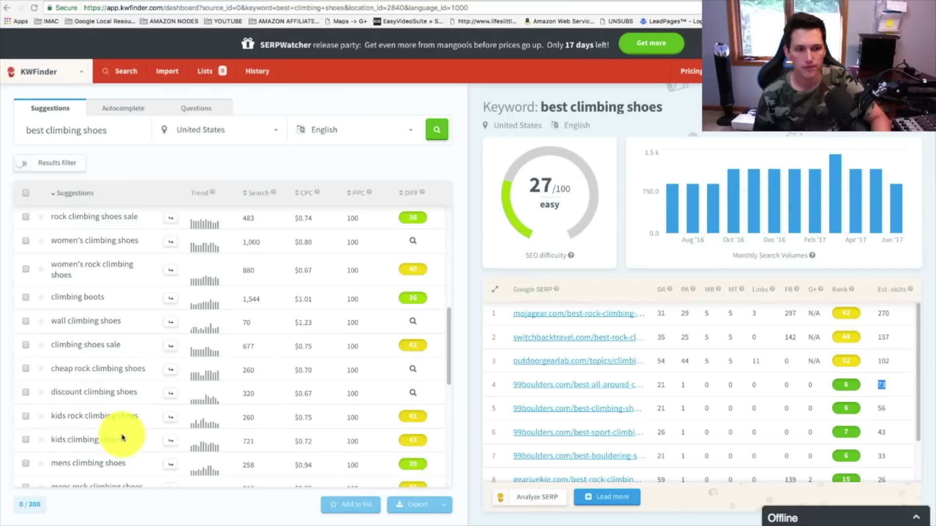
{"action": "scroll", "coordinate": [111, 427], "scroll_direction": "down", "scroll_amount": 14}
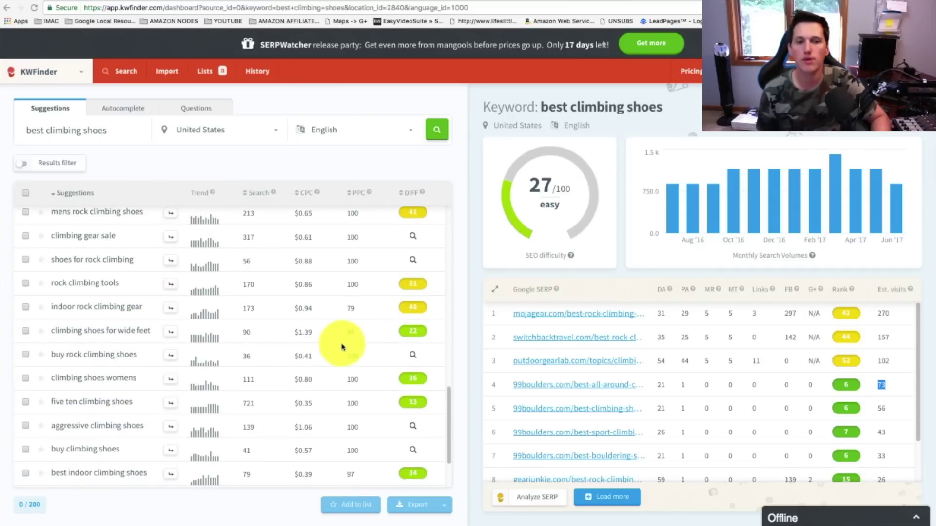
{"action": "scroll", "coordinate": [317, 348], "scroll_direction": "down", "scroll_amount": 1}
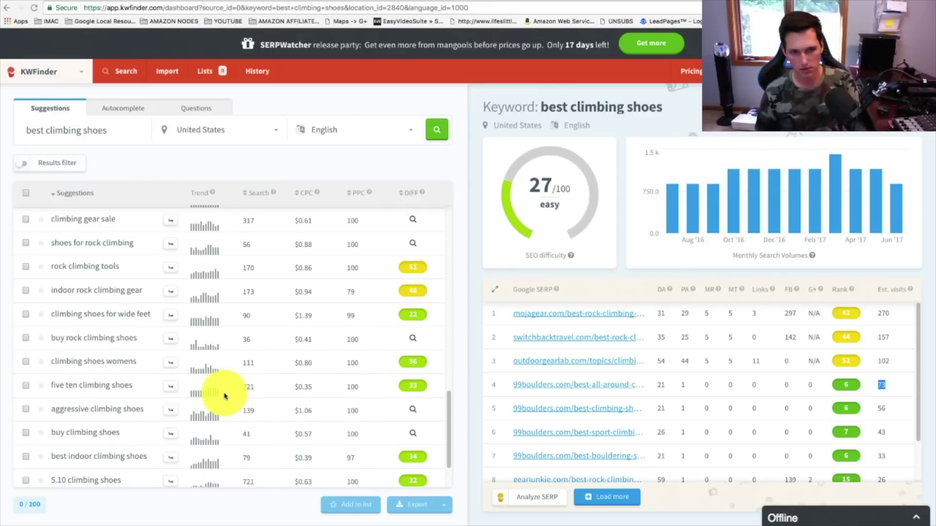
{"action": "scroll", "coordinate": [268, 380], "scroll_direction": "down", "scroll_amount": 1}
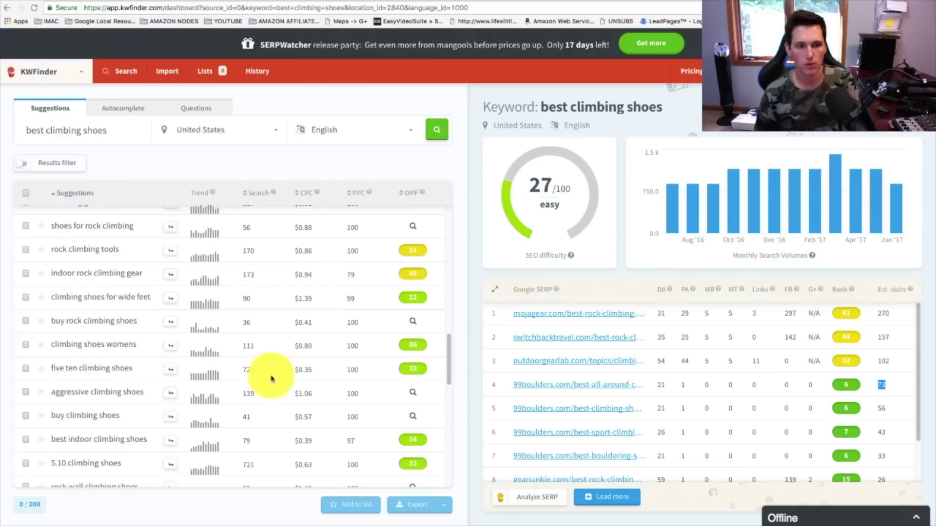
Step: Examine the rest of the "best climbing shoes" suggestions for search volume and low SEO difficulty
{"action": "scroll", "coordinate": [227, 425], "scroll_direction": "down", "scroll_amount": 1}
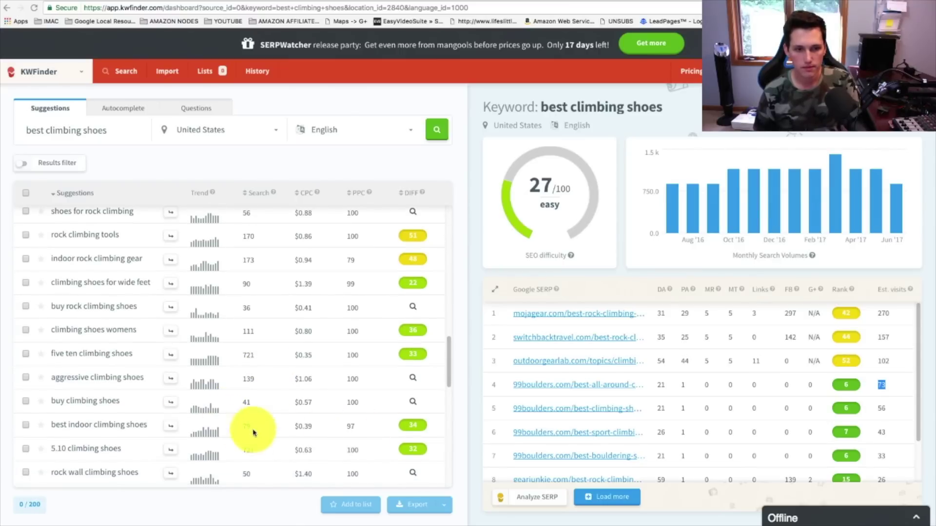
{"action": "scroll", "coordinate": [271, 411], "scroll_direction": "down", "scroll_amount": 5}
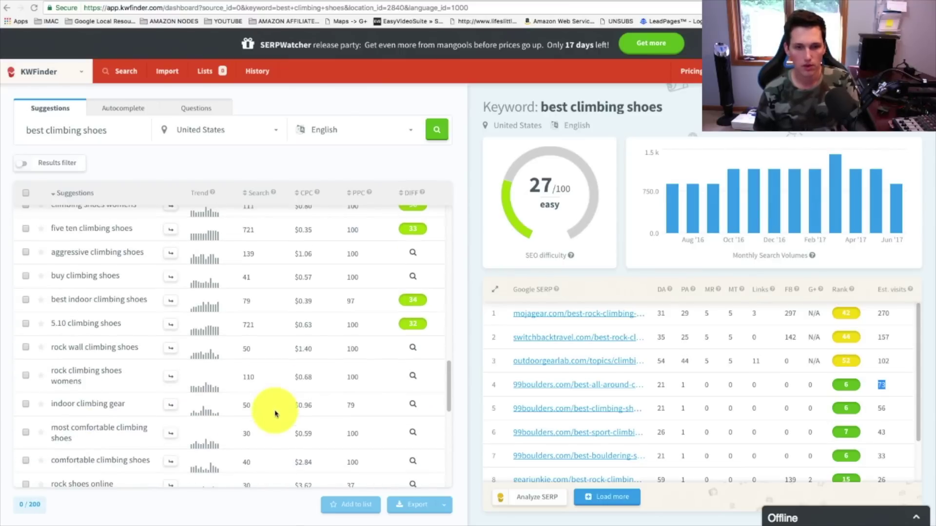
{"action": "scroll", "coordinate": [312, 418], "scroll_direction": "down", "scroll_amount": 4}
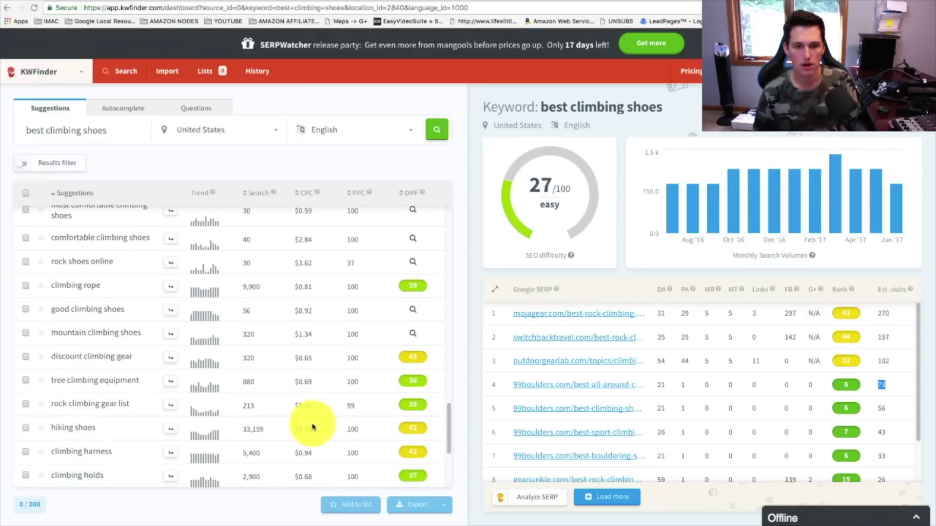
{"action": "scroll", "coordinate": [312, 425], "scroll_direction": "down", "scroll_amount": 1}
{"action": "scroll", "coordinate": [255, 461], "scroll_direction": "down", "scroll_amount": 1}
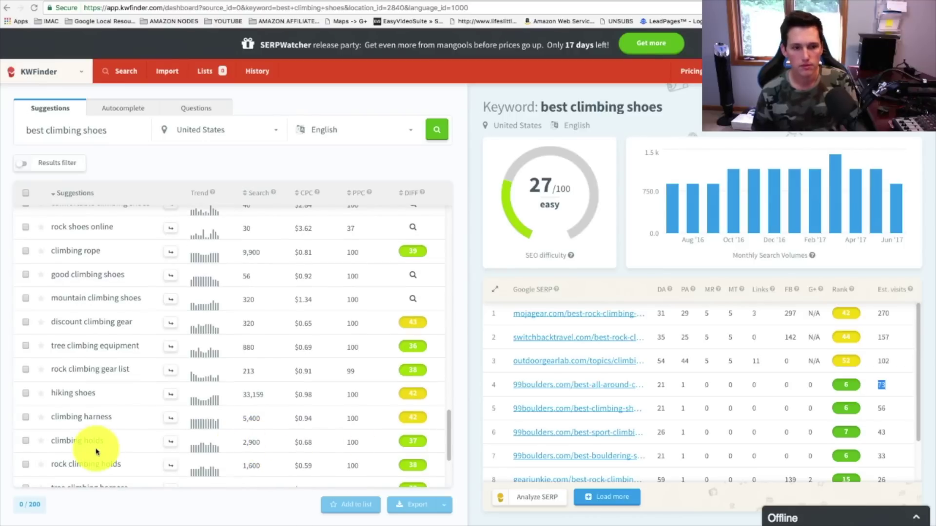
{"action": "scroll", "coordinate": [312, 466], "scroll_direction": "down", "scroll_amount": 4}
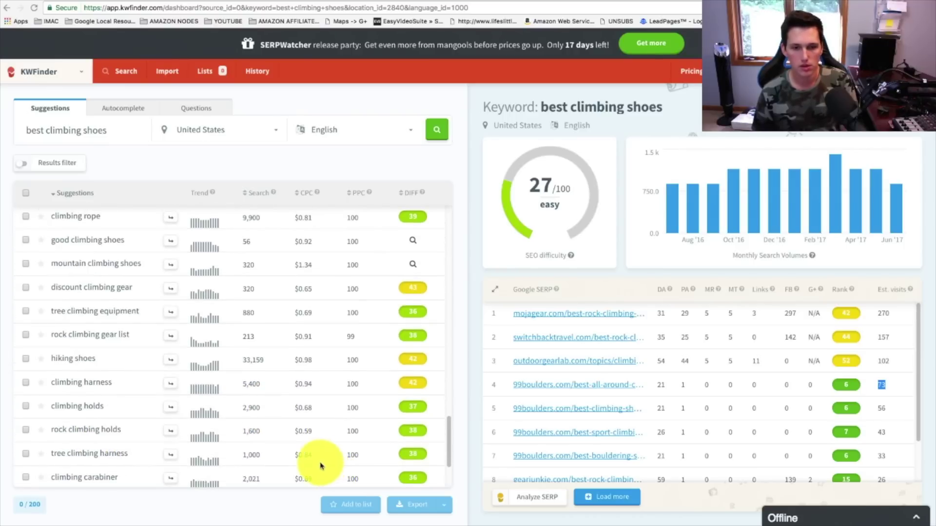
{"action": "scroll", "coordinate": [319, 466], "scroll_direction": "down", "scroll_amount": 1}
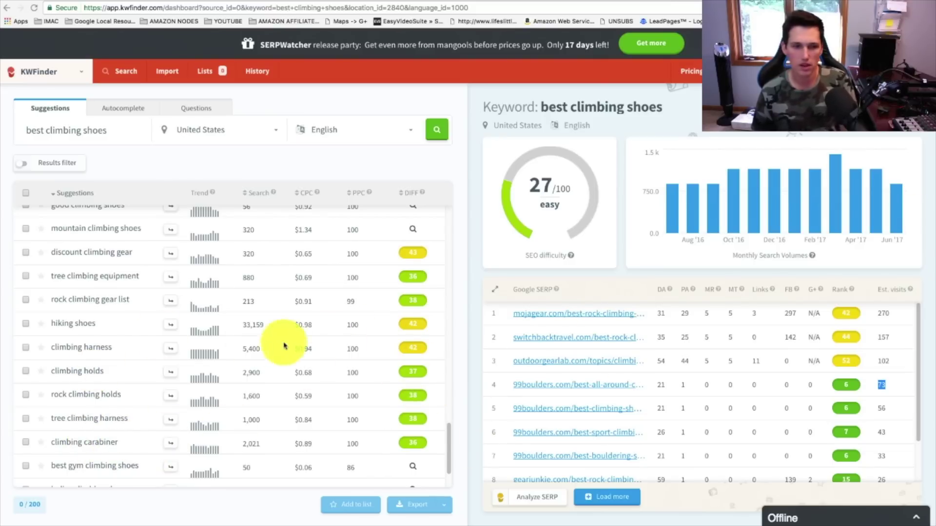
{"action": "scroll", "coordinate": [312, 366], "scroll_direction": "down", "scroll_amount": 5}
{"action": "scroll", "coordinate": [306, 371], "scroll_direction": "down", "scroll_amount": 2}
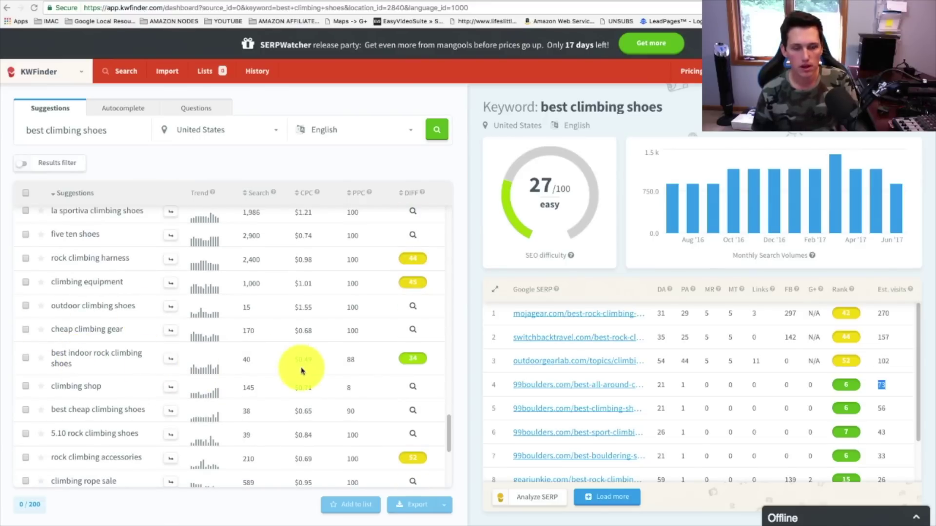
{"action": "scroll", "coordinate": [299, 369], "scroll_direction": "up", "scroll_amount": 10}
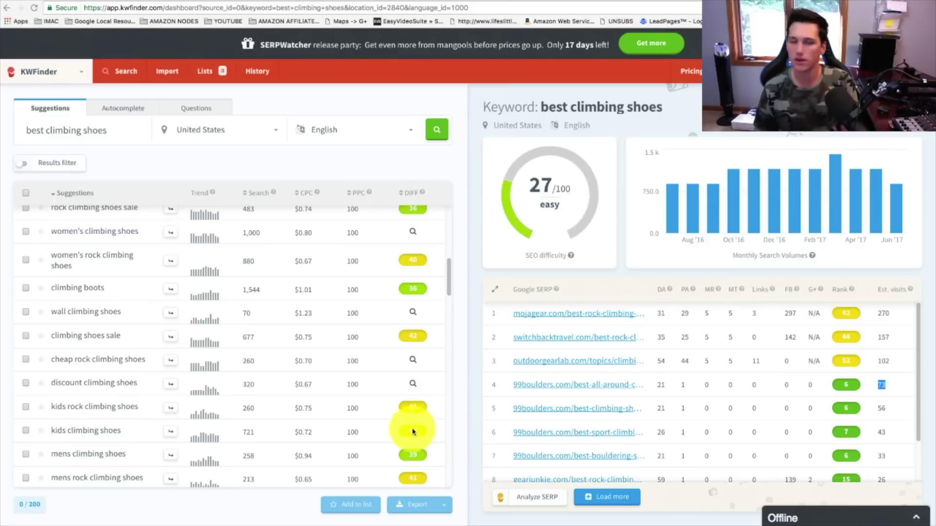
{"action": "scroll", "coordinate": [236, 271], "scroll_direction": "up", "scroll_amount": 5}
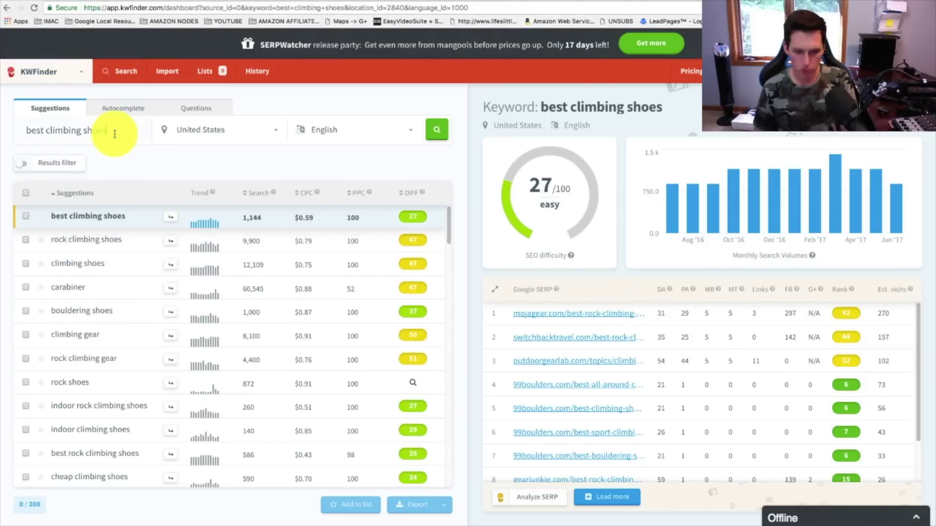
Step: Look up "best climbing shoes for beginners" and review the search volumes and difficulty of its keyword suggestions
{"action": "type", "text": "for beginners"}
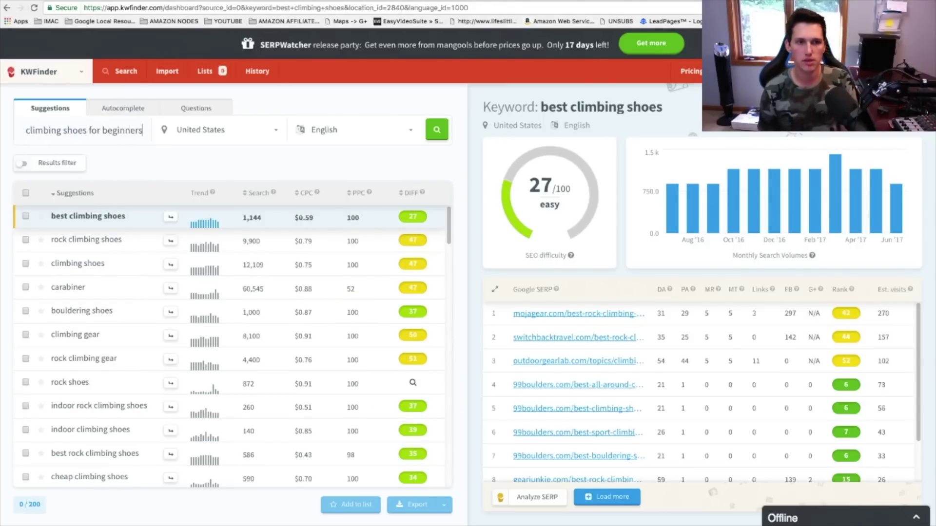
{"action": "key", "text": "Return"}
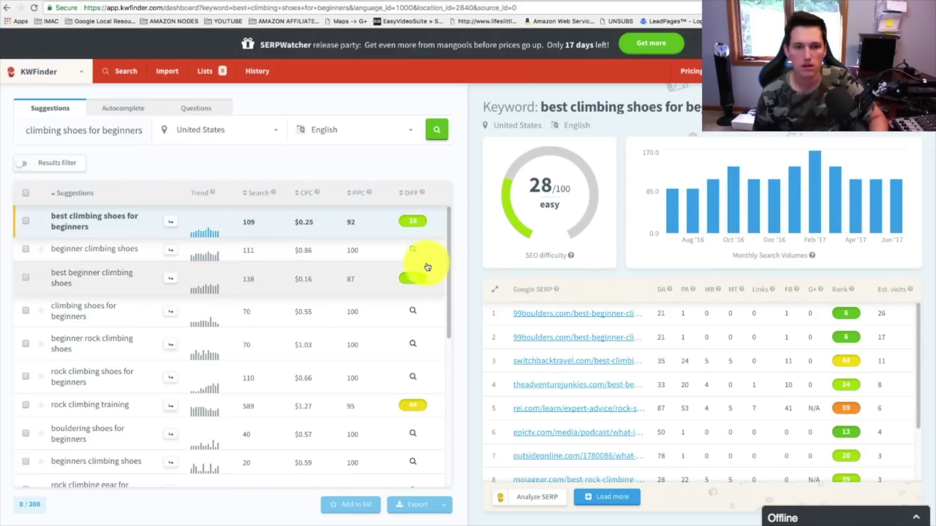
{"action": "scroll", "coordinate": [426, 265], "scroll_direction": "down", "scroll_amount": 3}
{"action": "scroll", "coordinate": [420, 277], "scroll_direction": "up", "scroll_amount": 3}
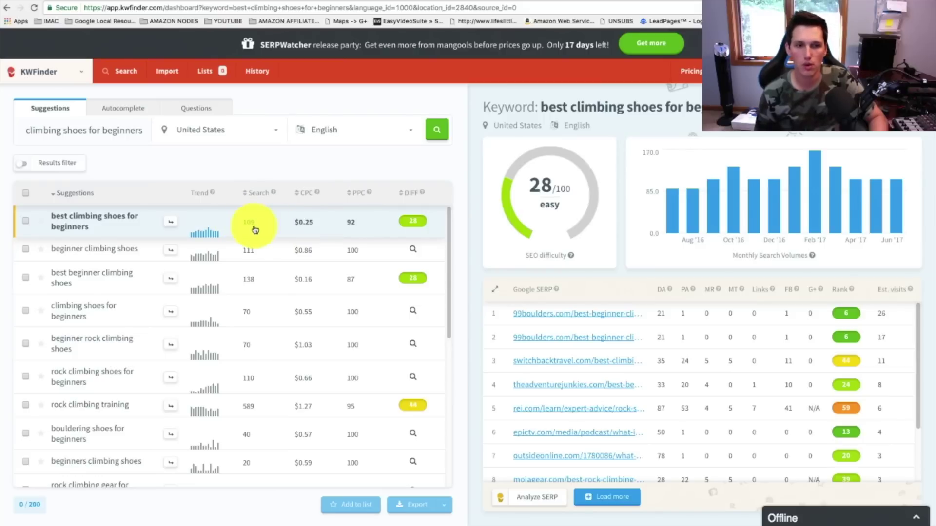
{"action": "scroll", "coordinate": [344, 295], "scroll_direction": "down", "scroll_amount": 1}
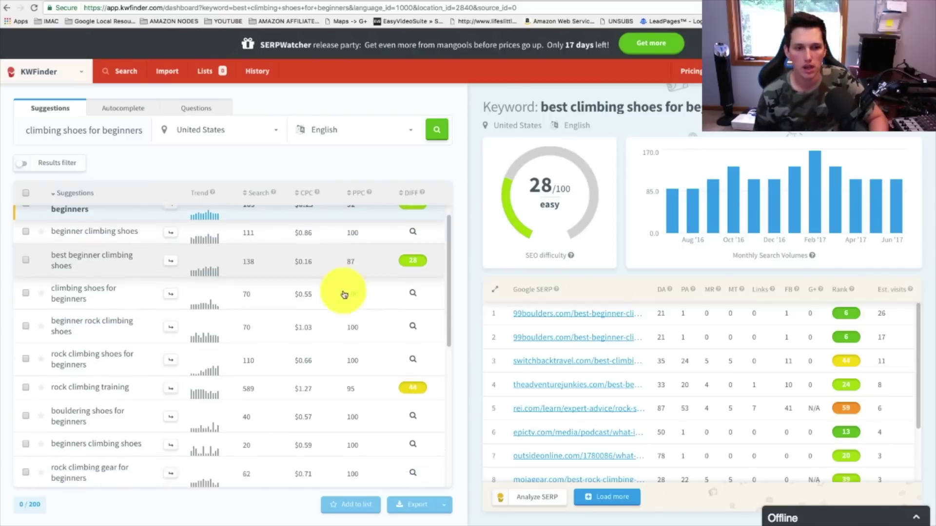
{"action": "scroll", "coordinate": [344, 295], "scroll_direction": "down", "scroll_amount": 5}
{"action": "scroll", "coordinate": [389, 312], "scroll_direction": "down", "scroll_amount": 10}
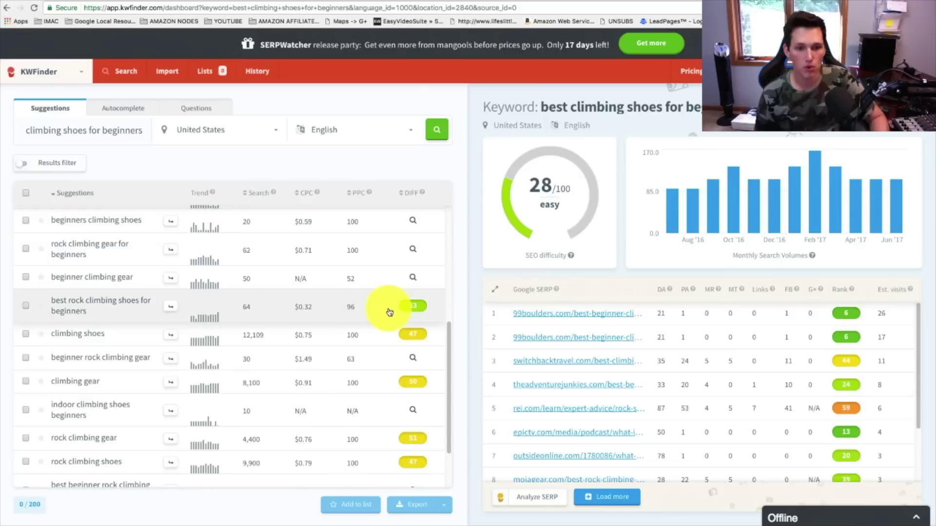
{"action": "scroll", "coordinate": [368, 368], "scroll_direction": "down", "scroll_amount": 10}
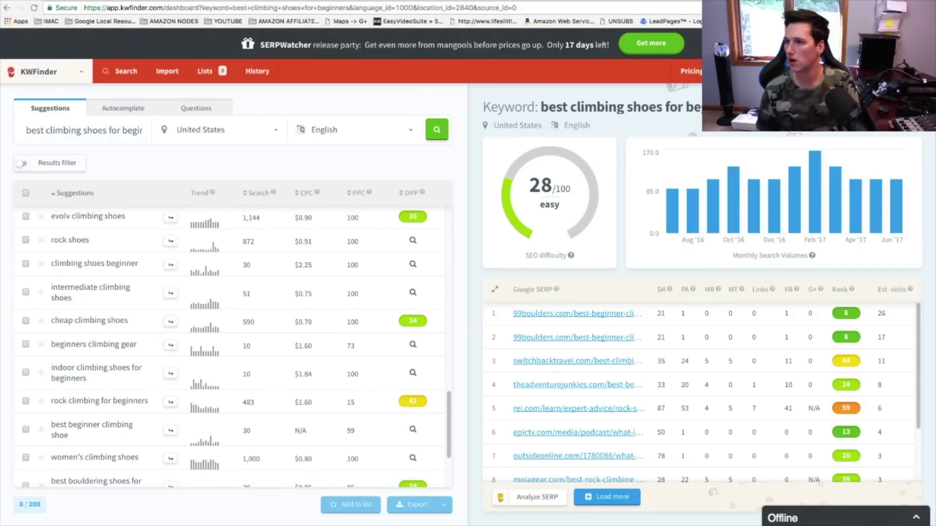
Step: Switch to the Excel workbook and enter the keyword "cheap climbing shoes" in A6
{"action": "key", "text": "super+Tab"}
{"action": "left_click", "coordinate": [298, 314]}
{"action": "type", "text": "chea"}
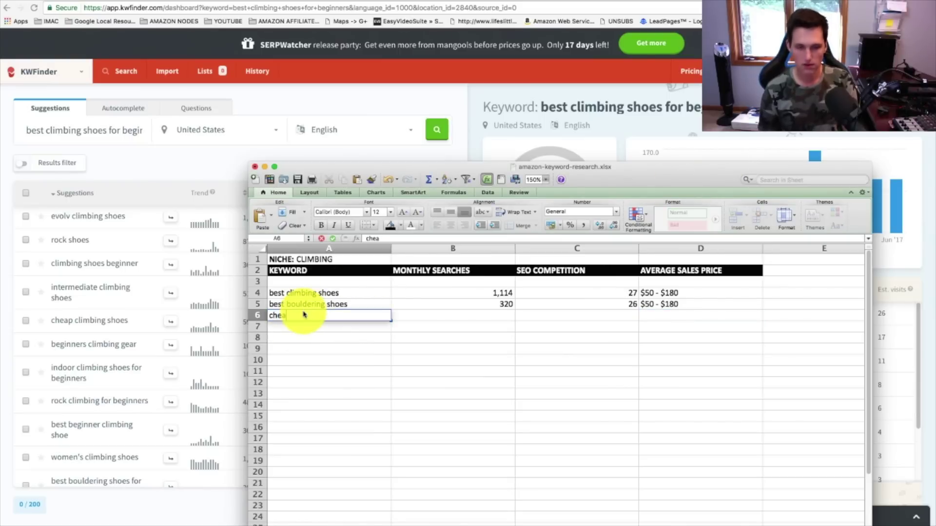
{"action": "type", "text": "p climbing shoes"}
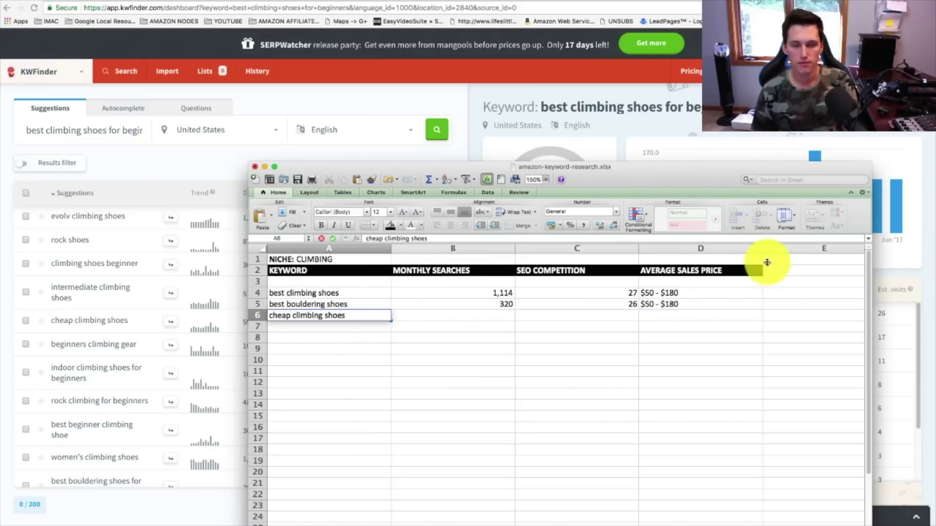
Step: Enter the SEO competition 34 in C6 and 590 monthly searches in B6 for the cheap climbing shoes keyword
{"action": "left_click_drag", "start_coordinate": [634, 185], "coordinate": [537, 211]}
{"action": "left_click", "coordinate": [524, 344]}
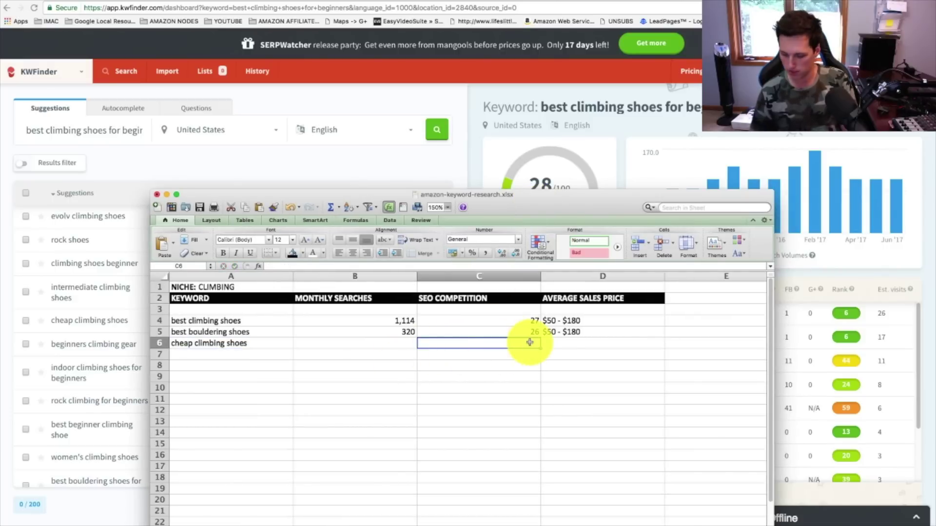
{"action": "type", "text": "34"}
{"action": "left_click_drag", "start_coordinate": [511, 209], "coordinate": [591, 262]}
{"action": "left_click", "coordinate": [467, 396]}
{"action": "type", "text": "590"}
Step: Enter the average sales price range "$50 - $100" in D6
{"action": "left_click", "coordinate": [689, 403]}
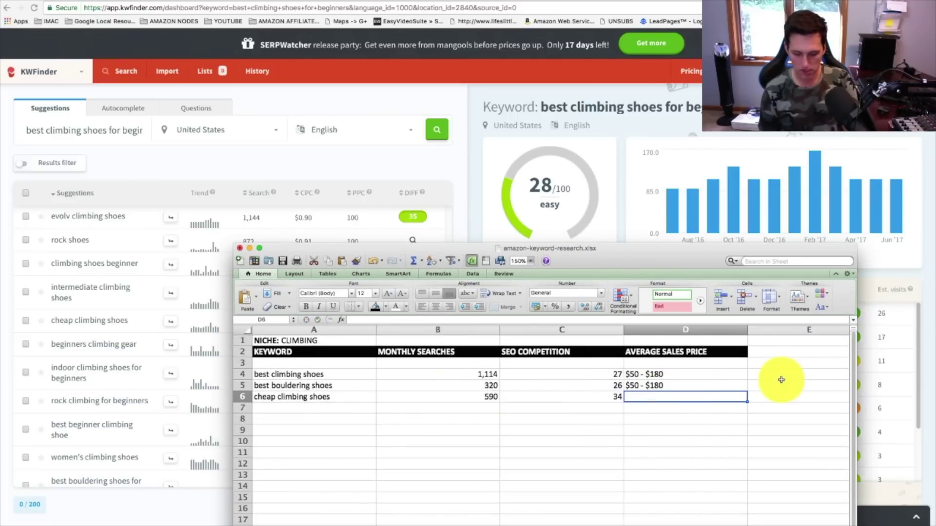
{"action": "type", "text": "50"}
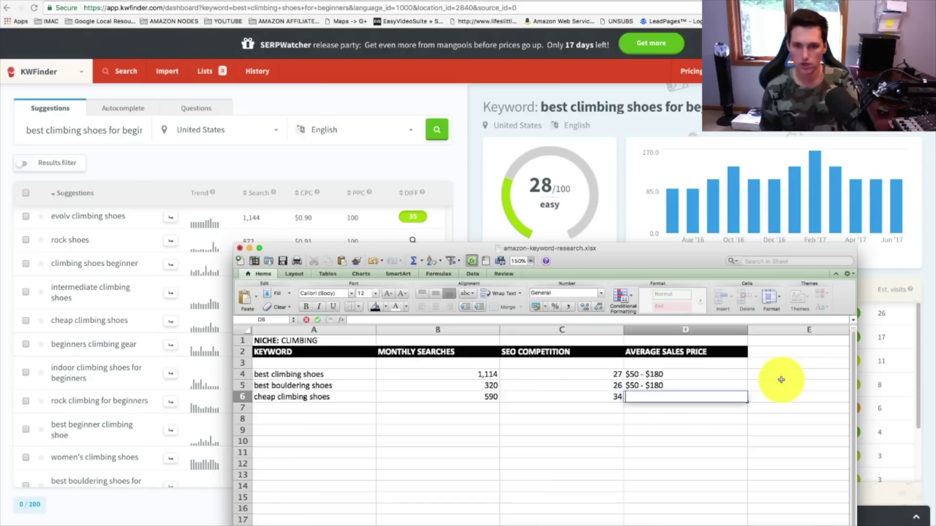
{"action": "type", "text": "$590"}
{"action": "key", "text": "BackSpace"}
{"action": "key", "text": "BackSpace"}
{"action": "type", "text": "0-"}
{"action": "key", "text": "BackSpace"}
{"action": "type", "text": "- $100"}
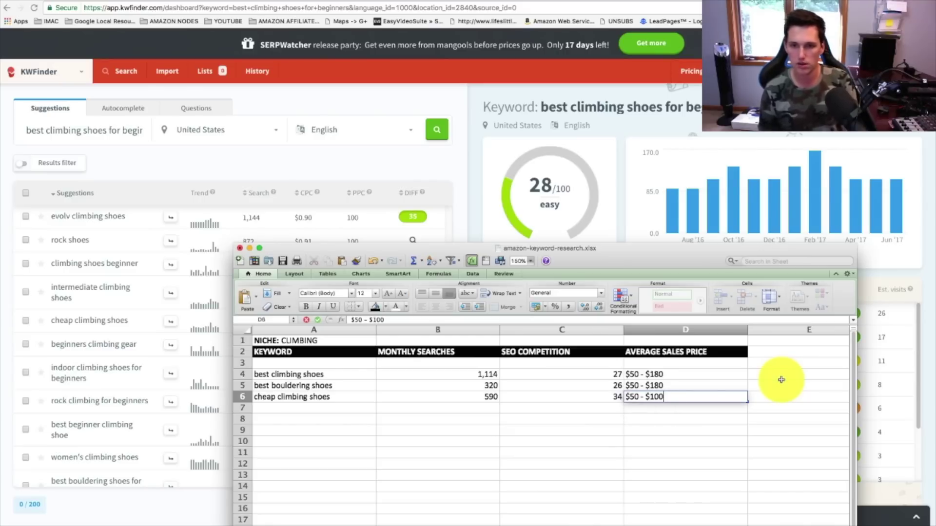
{"action": "key", "text": "Return"}
{"action": "key", "text": "Left"}
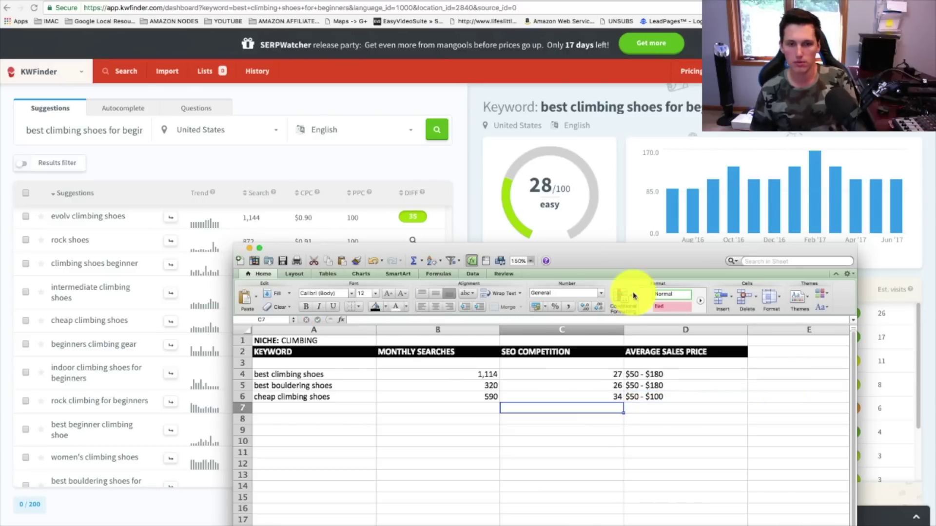
Step: Return to KWFinder, look up "top climbing shoes" and review the difficulty of its keyword suggestions
{"action": "left_click_drag", "start_coordinate": [564, 255], "coordinate": [933, 266]}
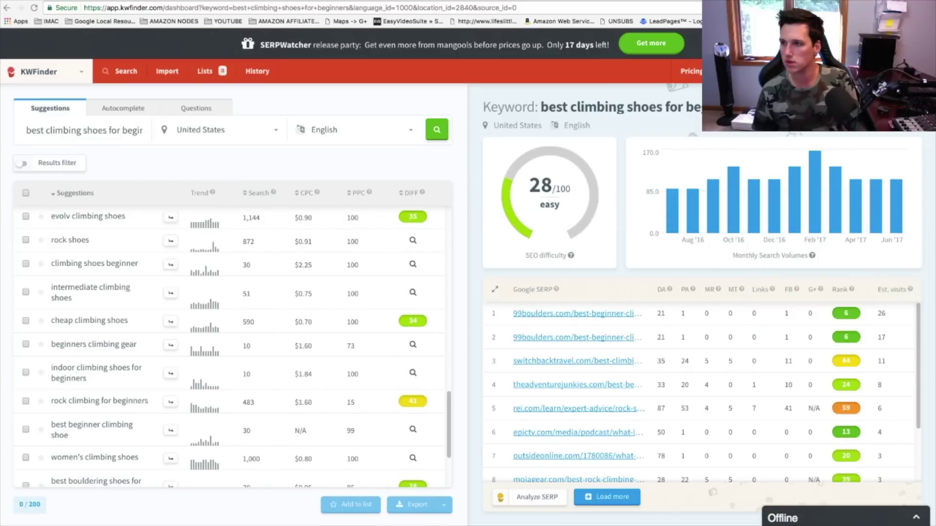
{"action": "triple_click", "coordinate": [126, 136]}
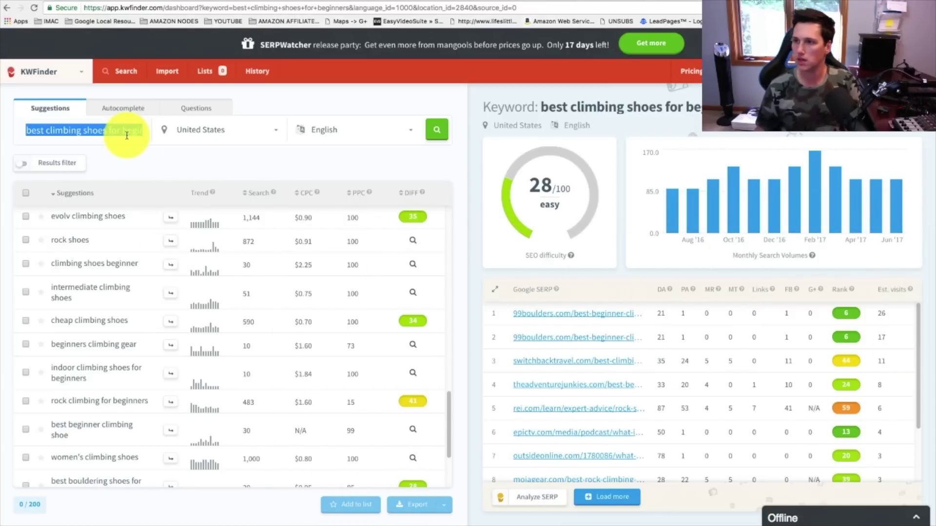
{"action": "type", "text": "top cli"}
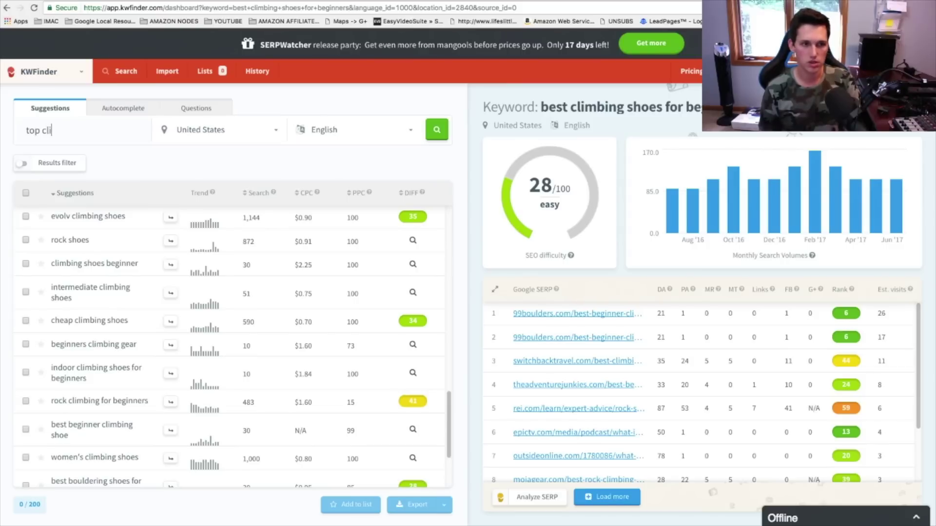
{"action": "type", "text": "mbing shoes"}
{"action": "key", "text": "Return"}
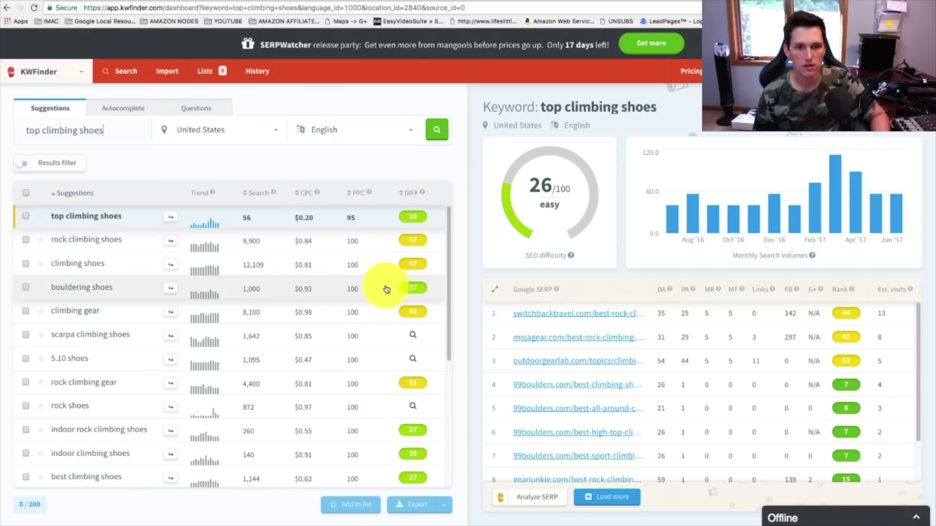
{"action": "scroll", "coordinate": [385, 293], "scroll_direction": "down", "scroll_amount": 1}
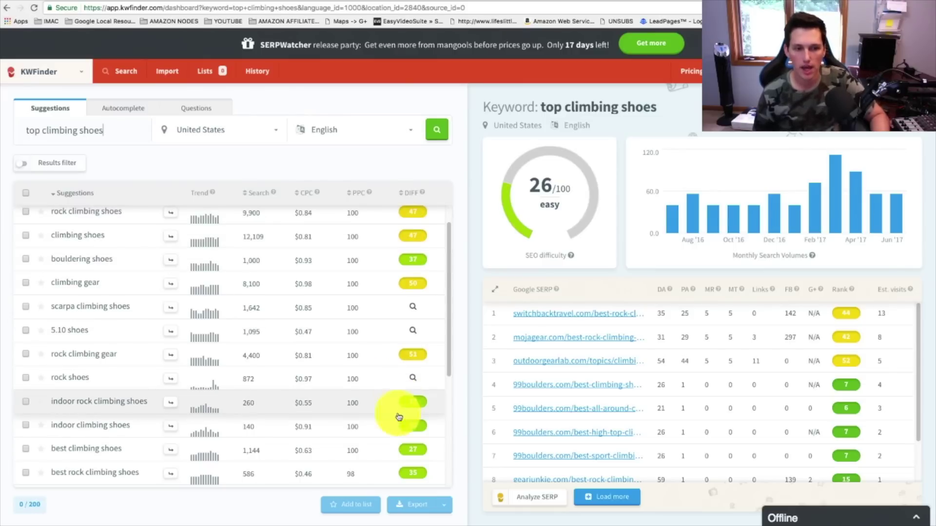
{"action": "scroll", "coordinate": [403, 424], "scroll_direction": "down", "scroll_amount": 1}
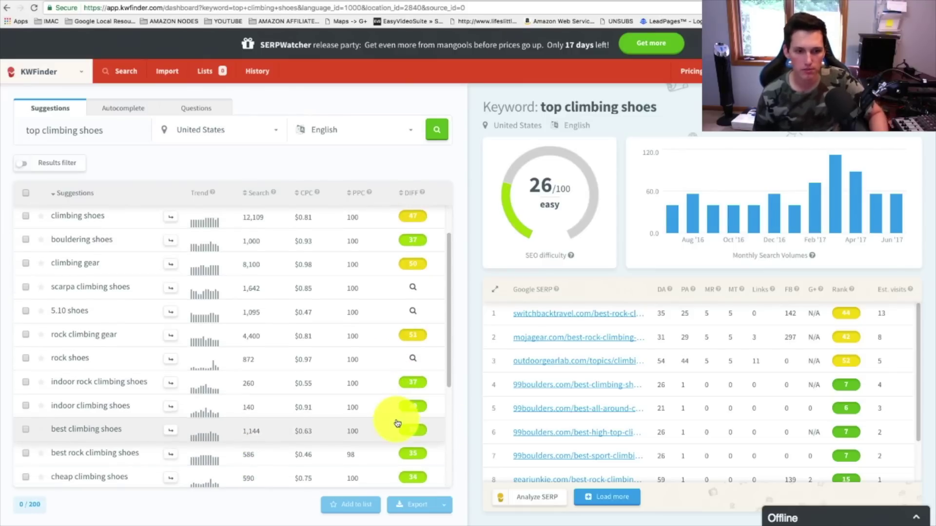
{"action": "scroll", "coordinate": [402, 427], "scroll_direction": "down", "scroll_amount": 1}
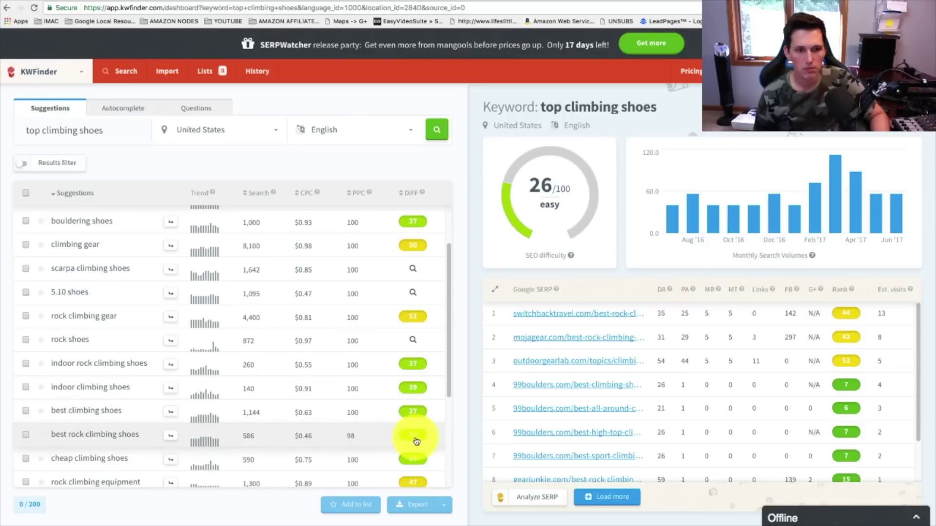